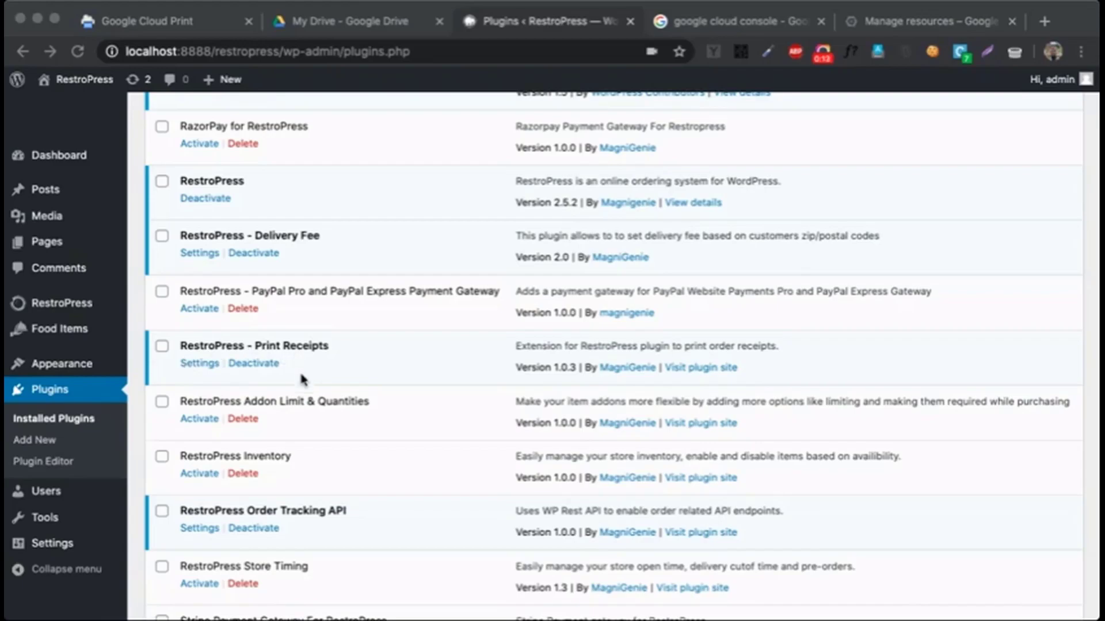
Open the settings of the RestroPress - Print Receipts plugin and examine the Cloud Printing Settings options
left_click(198, 364)
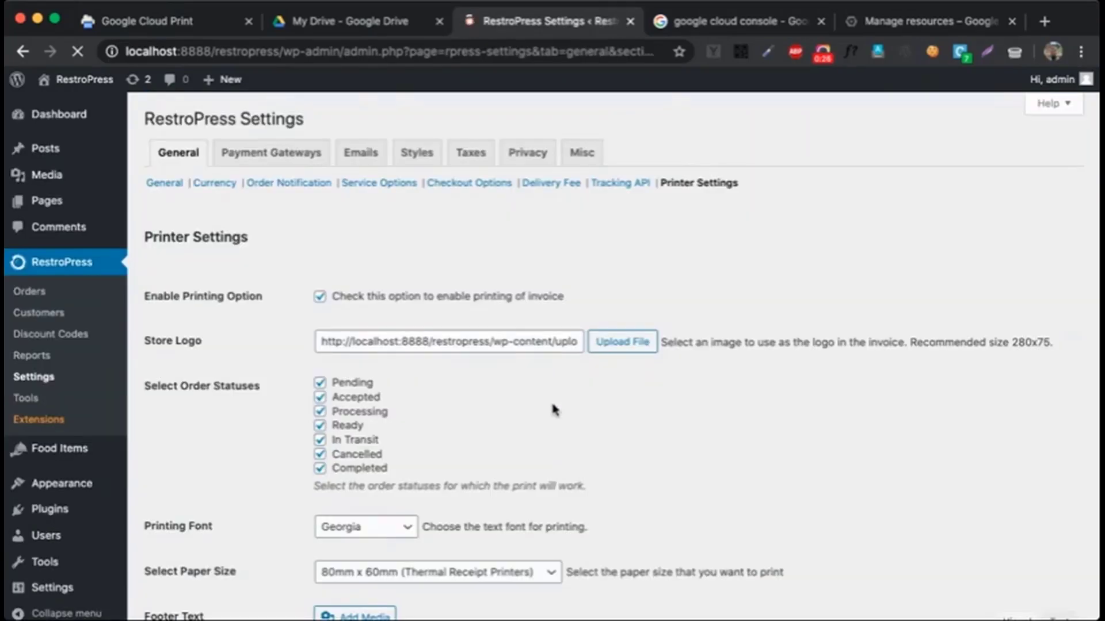
scroll(554, 410, "down", 5)
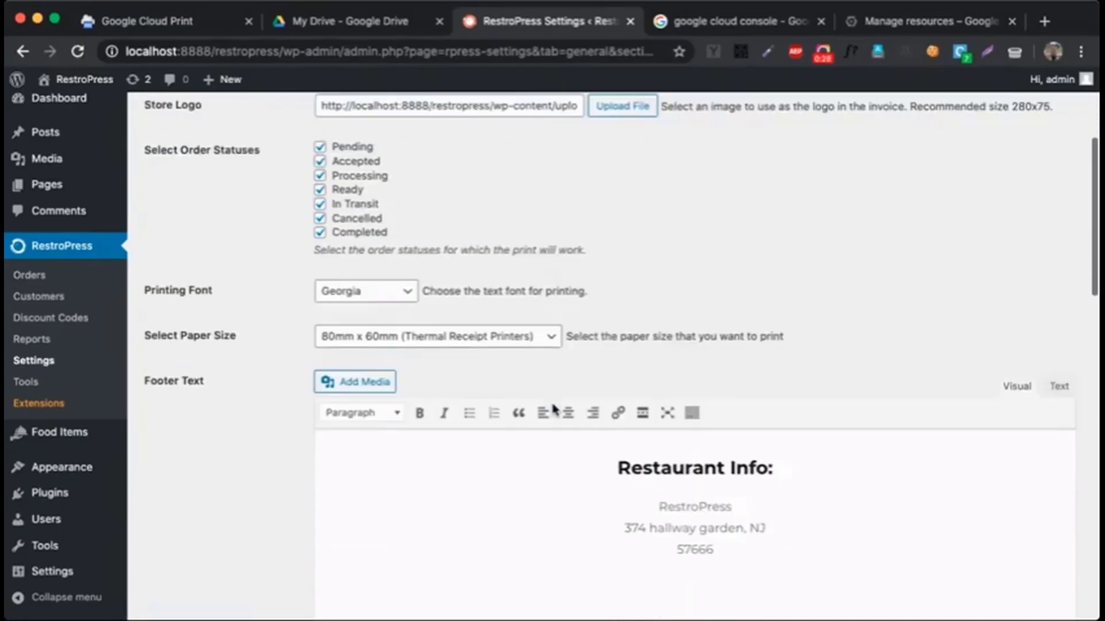
scroll(554, 410, "down", 20)
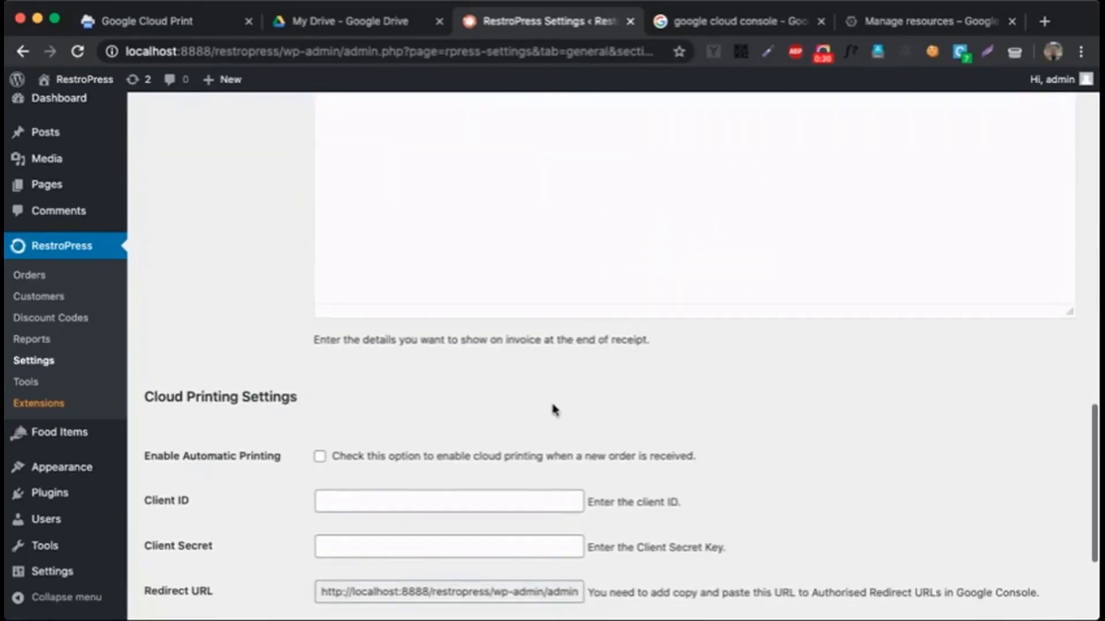
scroll(553, 405, "down", 2)
scroll(315, 325, "down", 2)
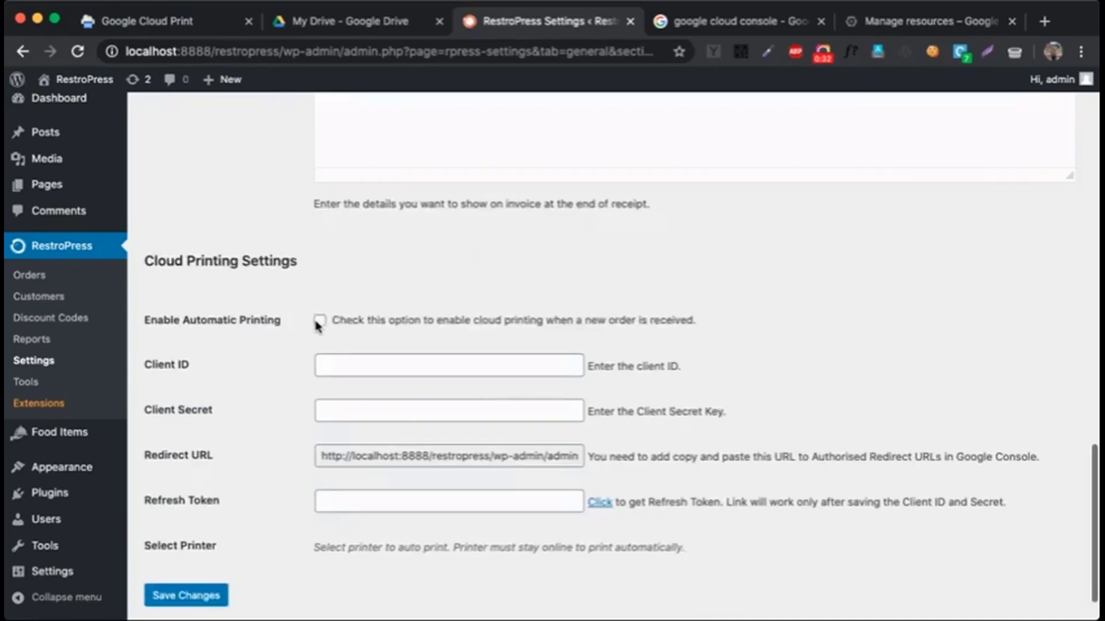
scroll(252, 346, "down", 1)
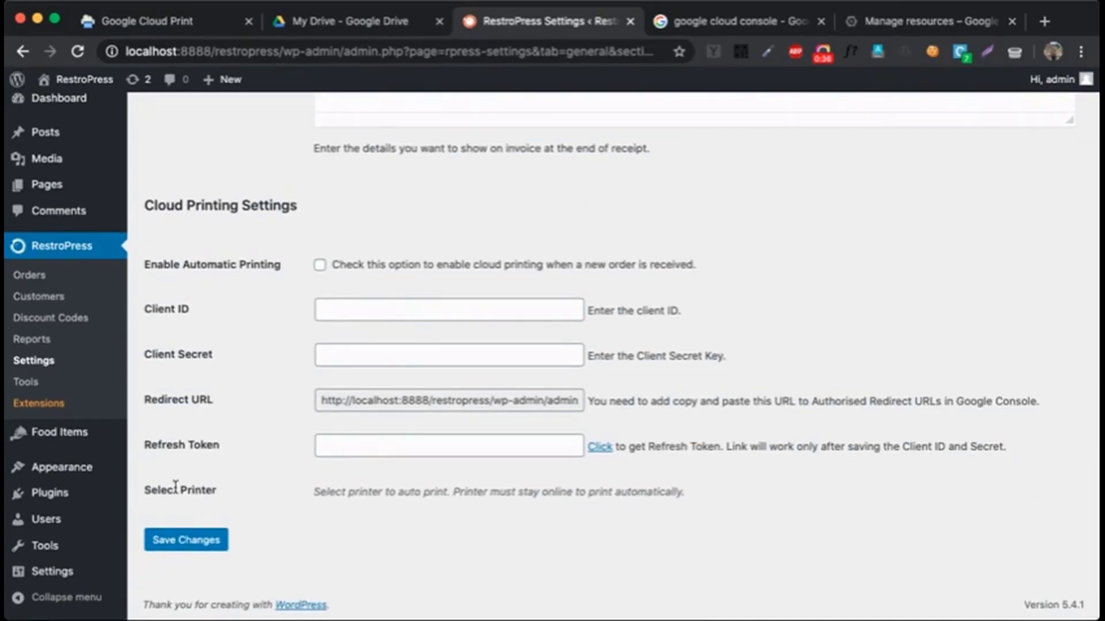
left_click_drag(148, 490, 269, 500)
left_click(348, 507)
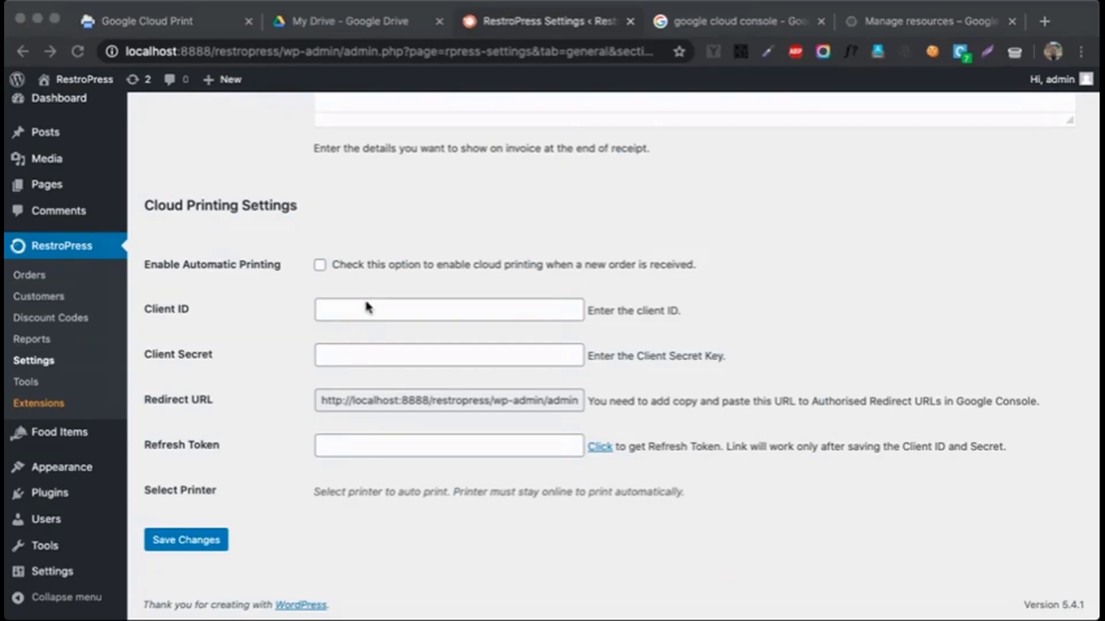
Switch from the RestroPress settings, via the Google Cloud Console search results, to the Google Cloud Platform resource manager
left_click(685, 33)
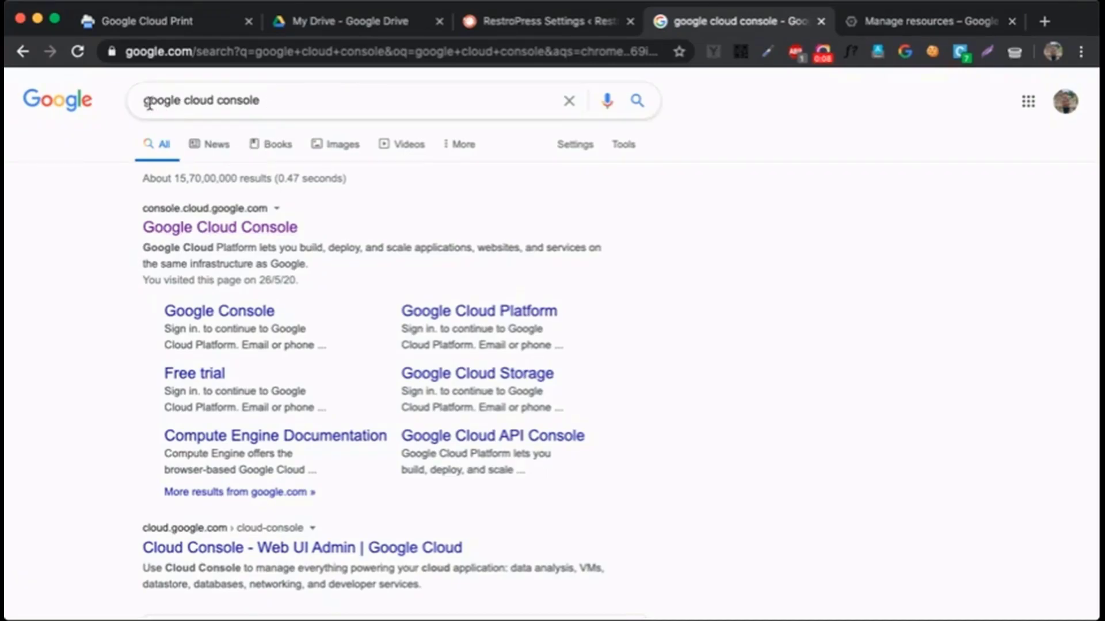
left_click(288, 102)
left_click(55, 230)
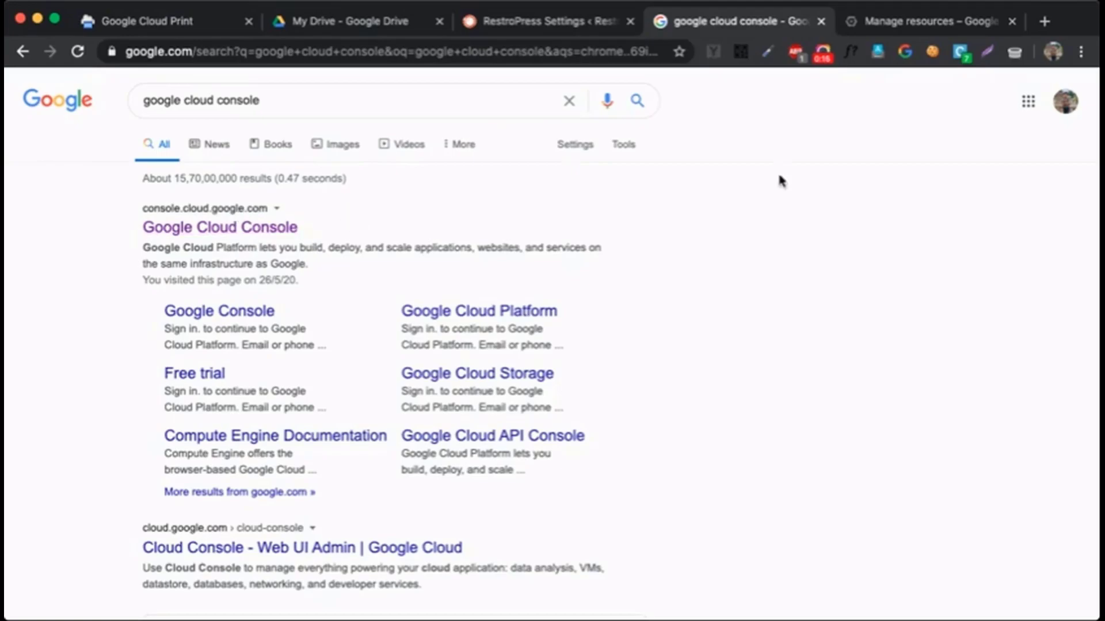
left_click(866, 32)
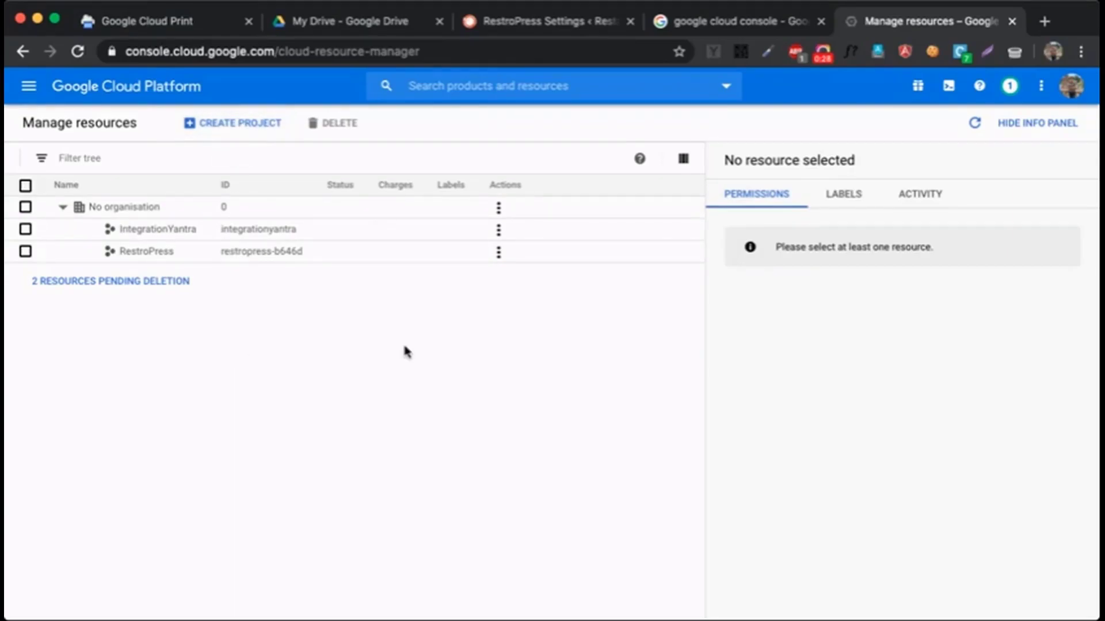
Create a new Google Cloud project named Demo Print Project with no organisation
left_click(242, 124)
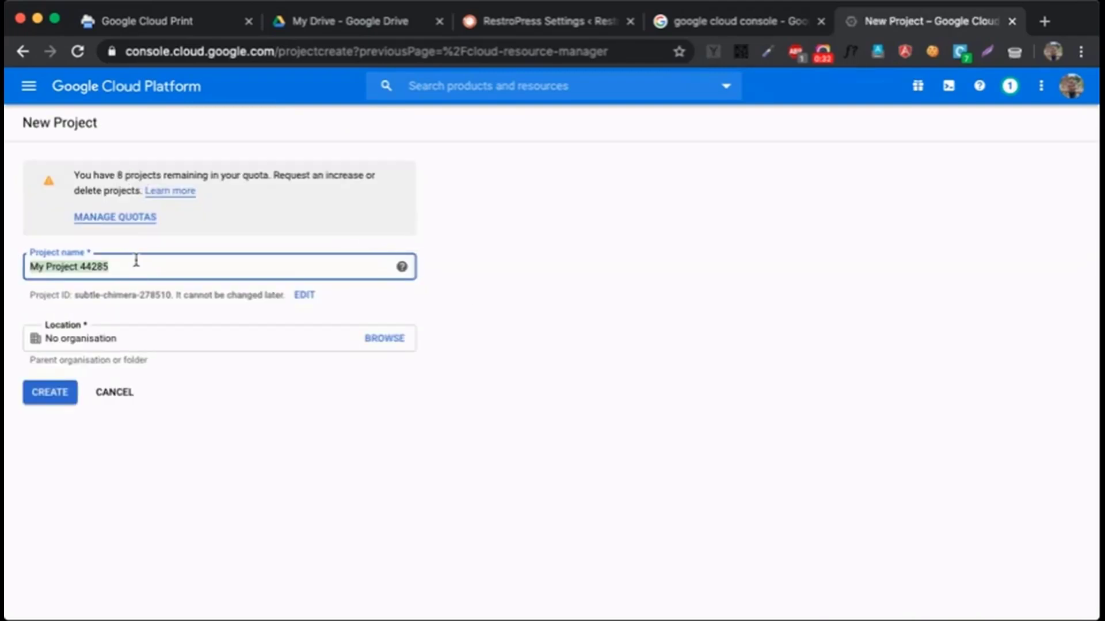
type("N")
type("emo Print P")
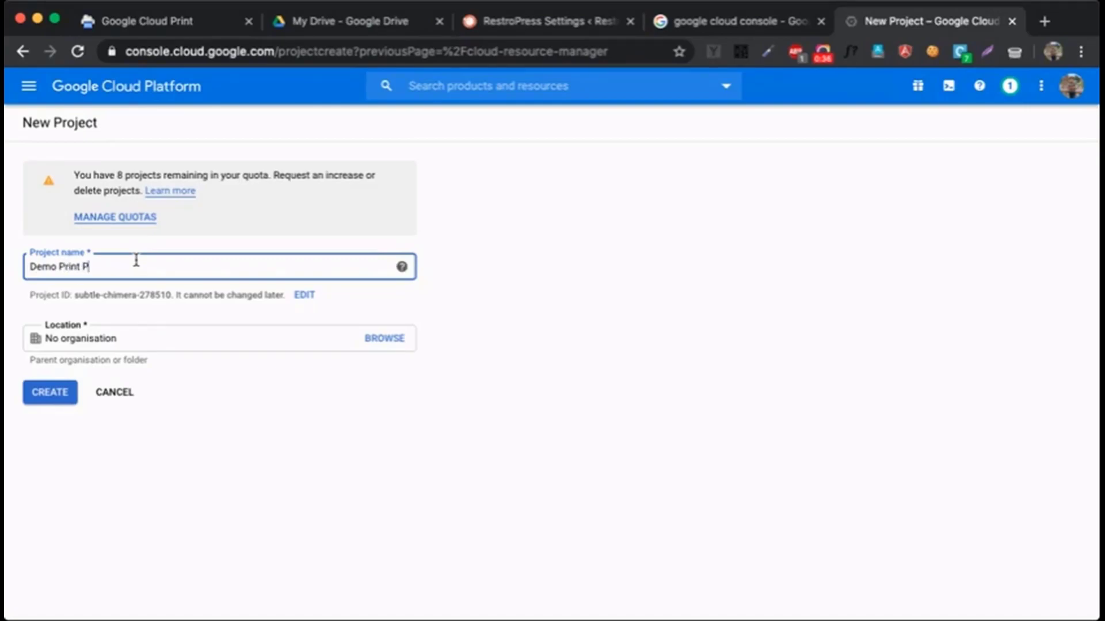
type("roject")
left_click(48, 392)
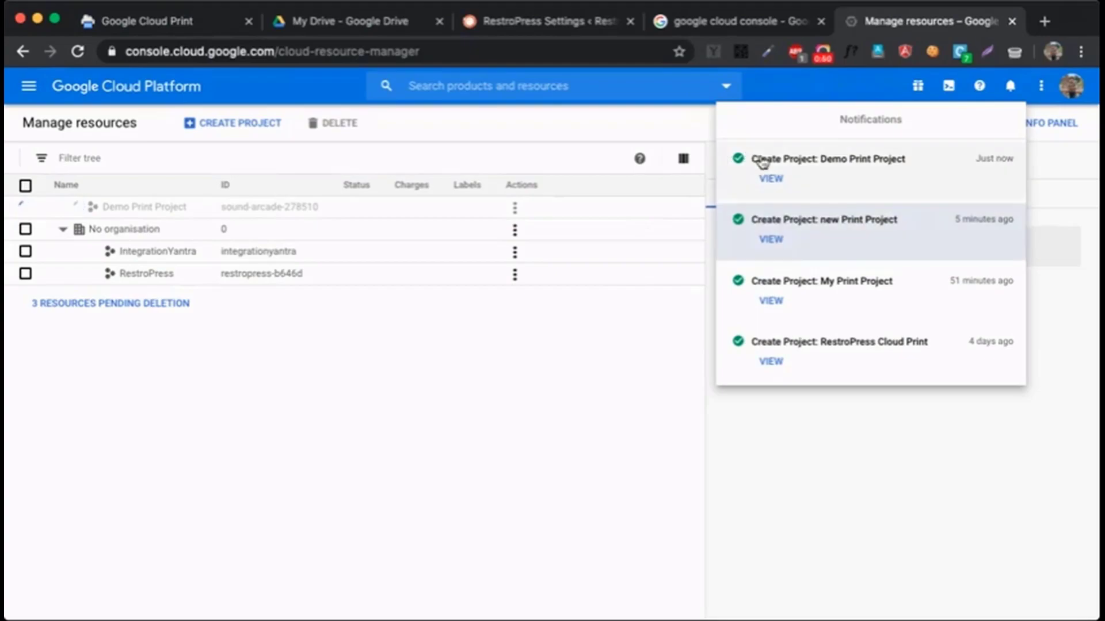
Open the dashboard of the newly created Demo Print Project
left_click(771, 181)
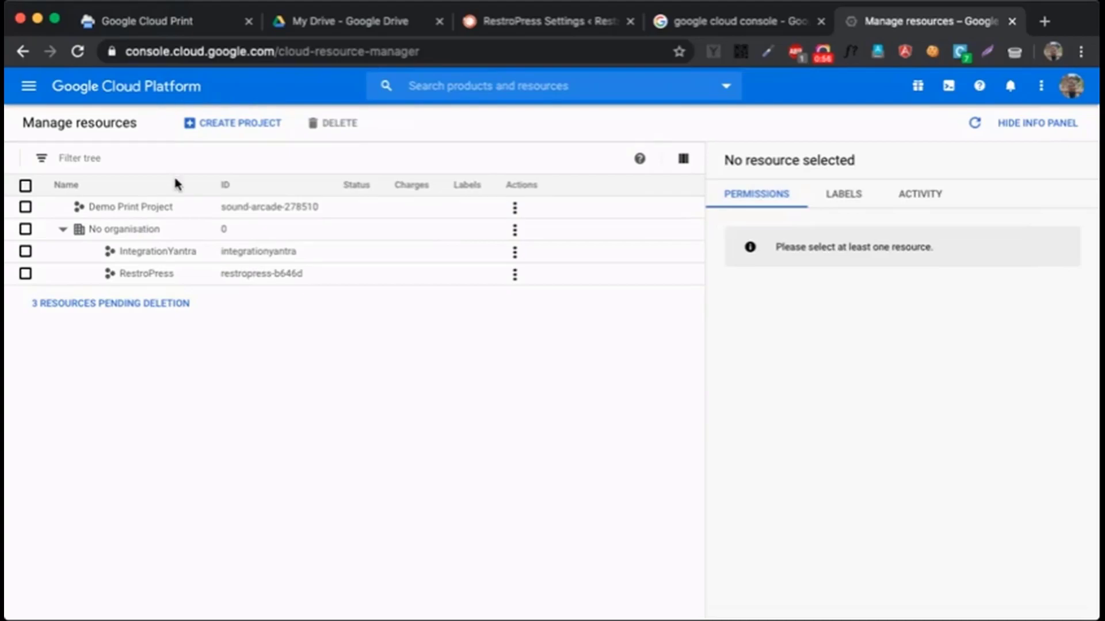
left_click(29, 87)
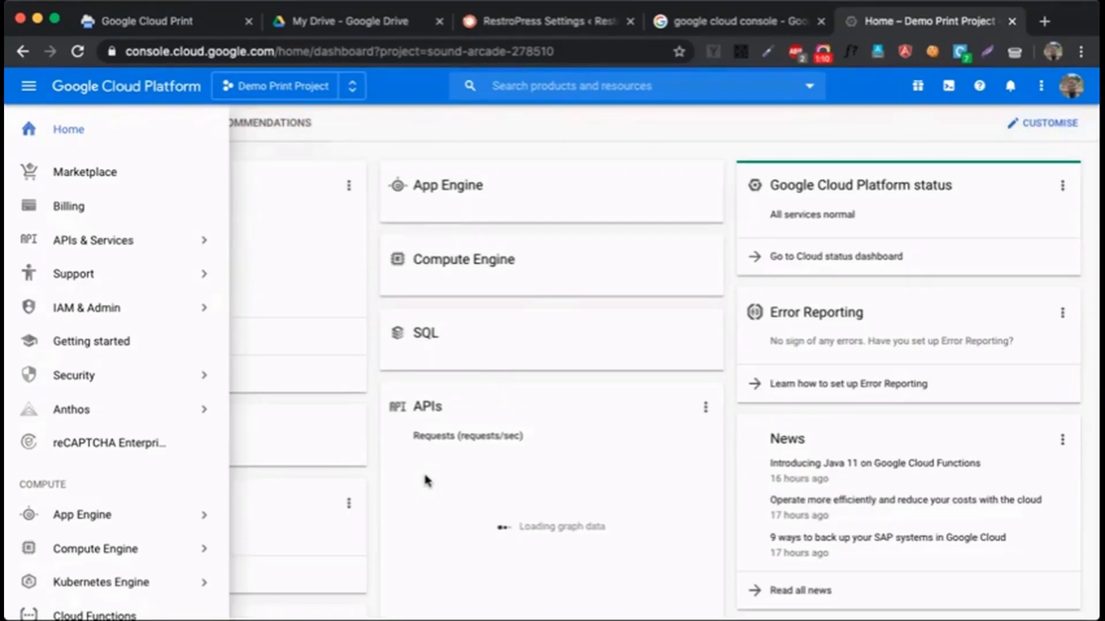
left_click(426, 481)
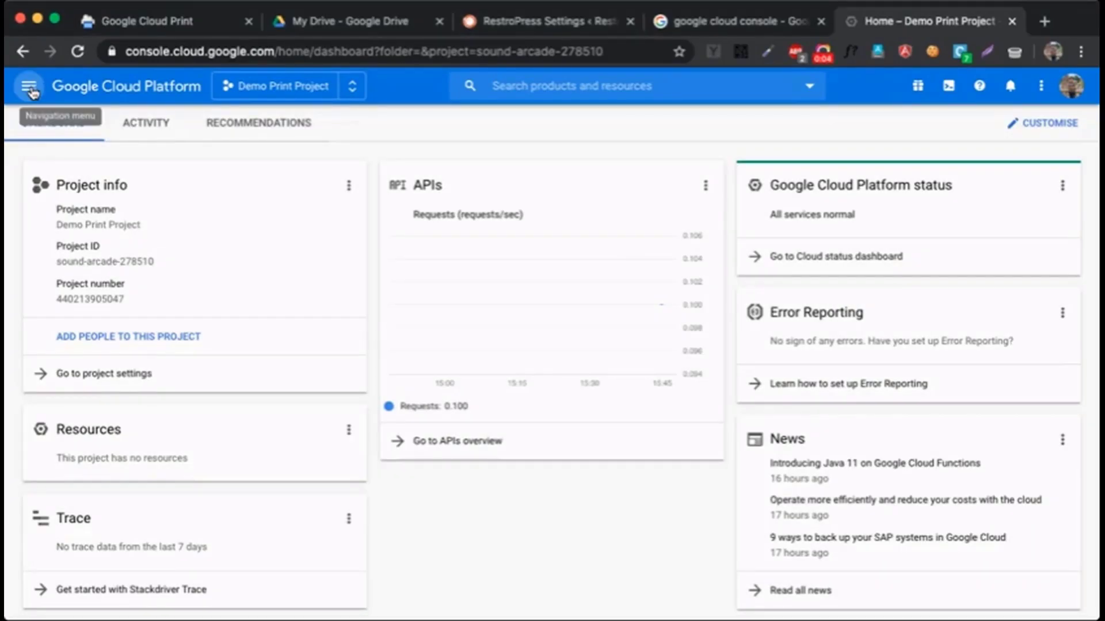
Create an API key in the APIs & Services credentials of Demo Print Project and dismiss the key dialog
left_click(29, 88)
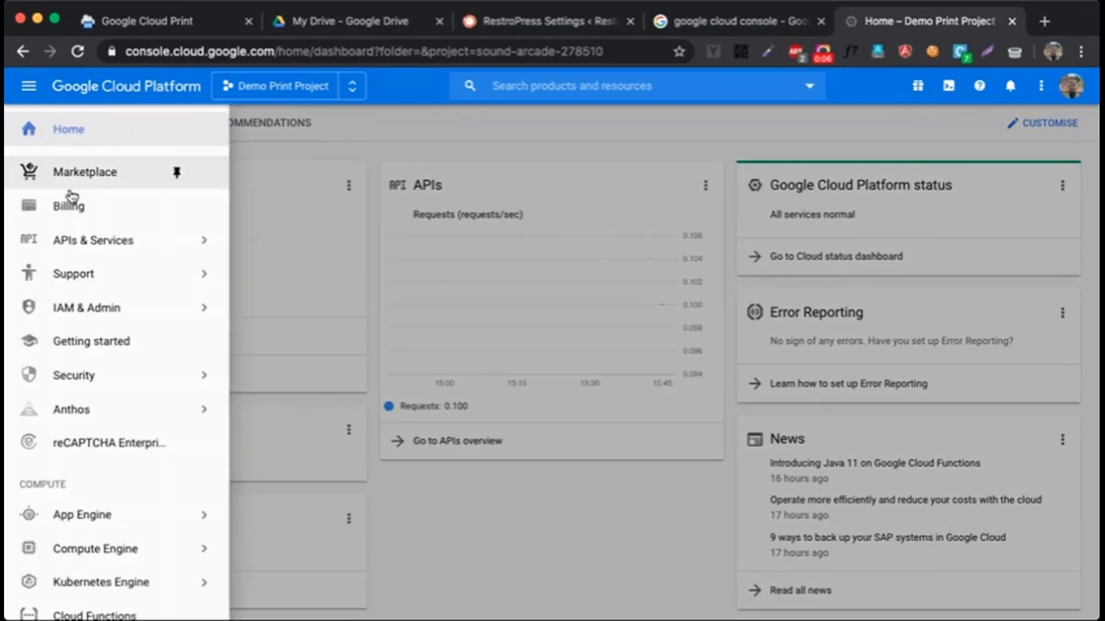
left_click(72, 240)
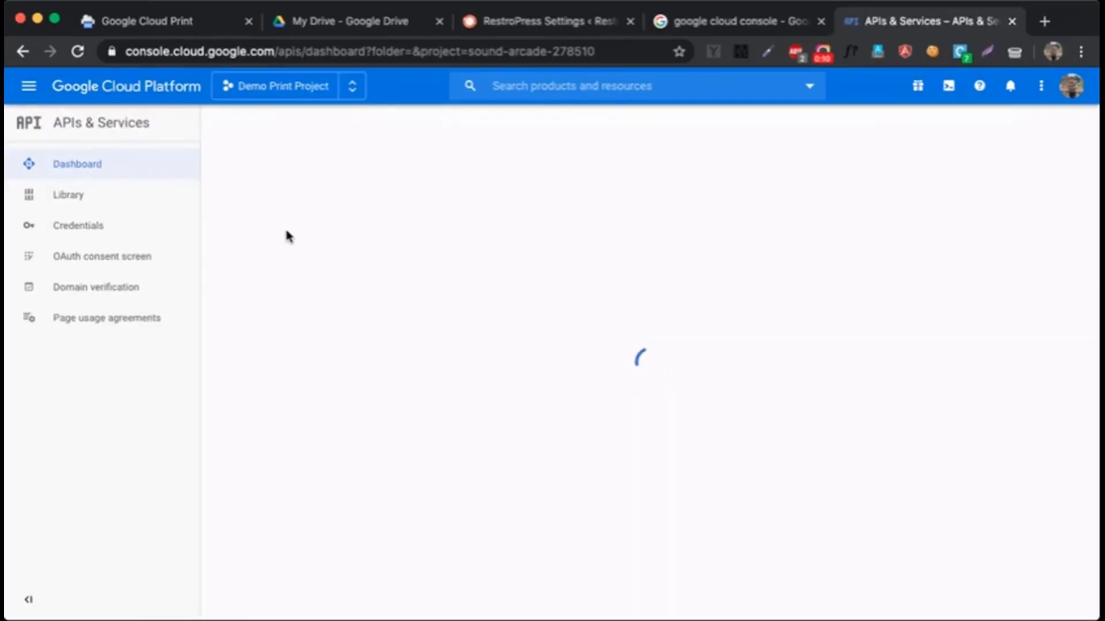
left_click(153, 224)
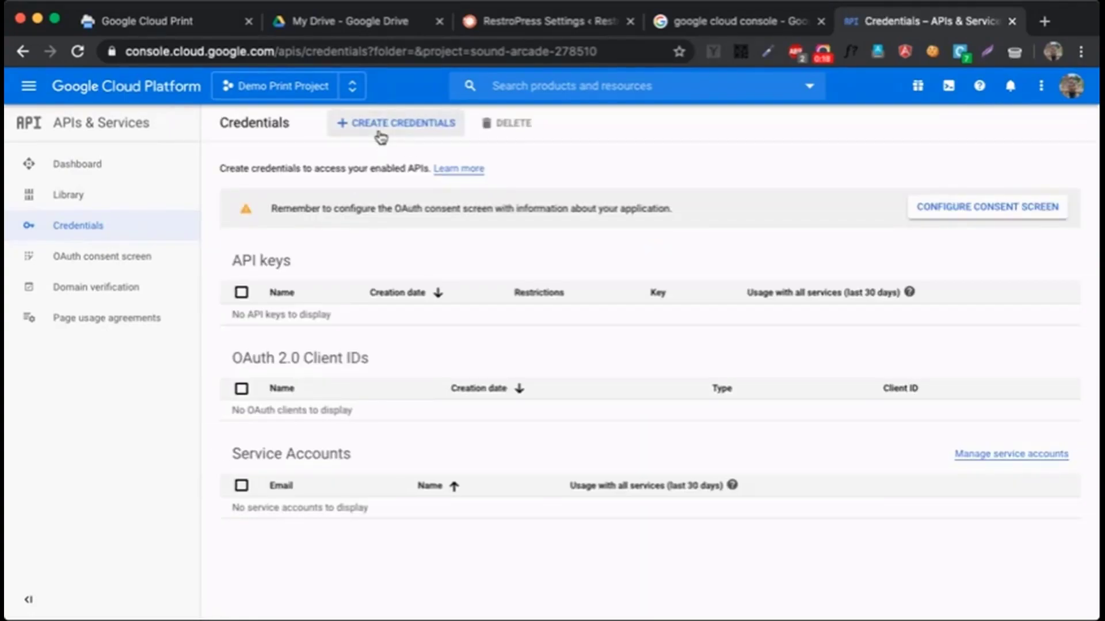
left_click(381, 137)
left_click(378, 170)
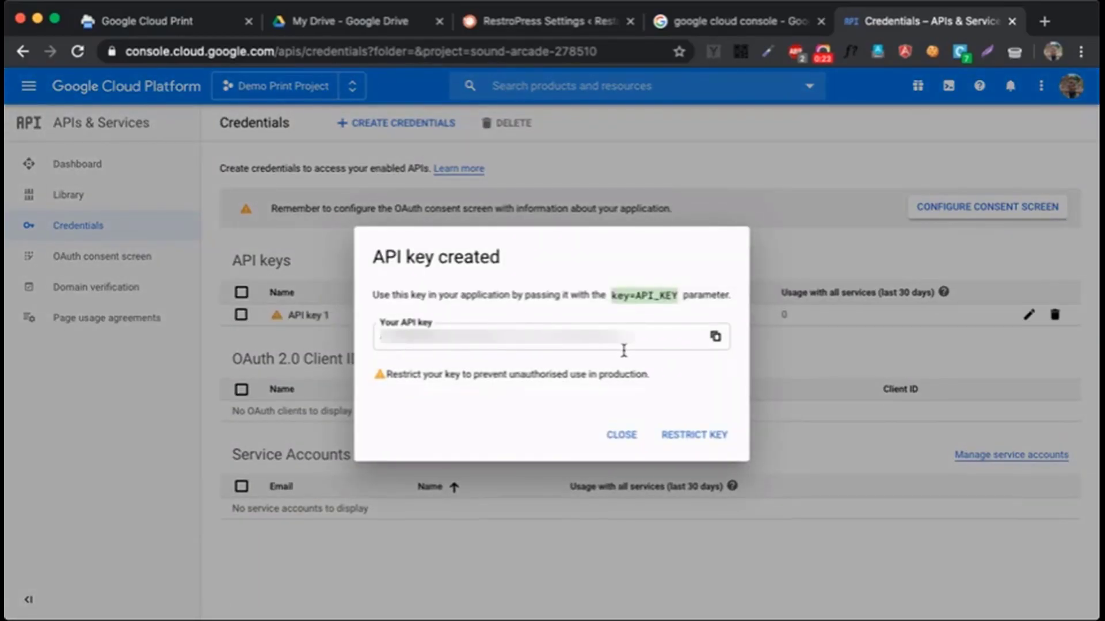
left_click(622, 435)
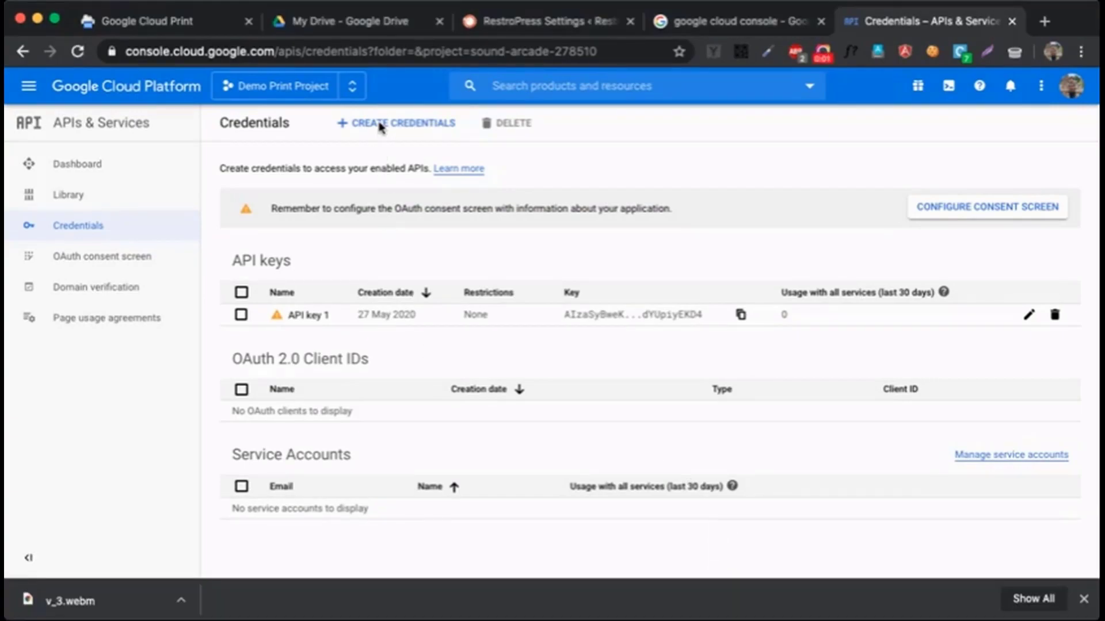
Begin an OAuth client ID and set up its required consent screen with the External user type
left_click(380, 126)
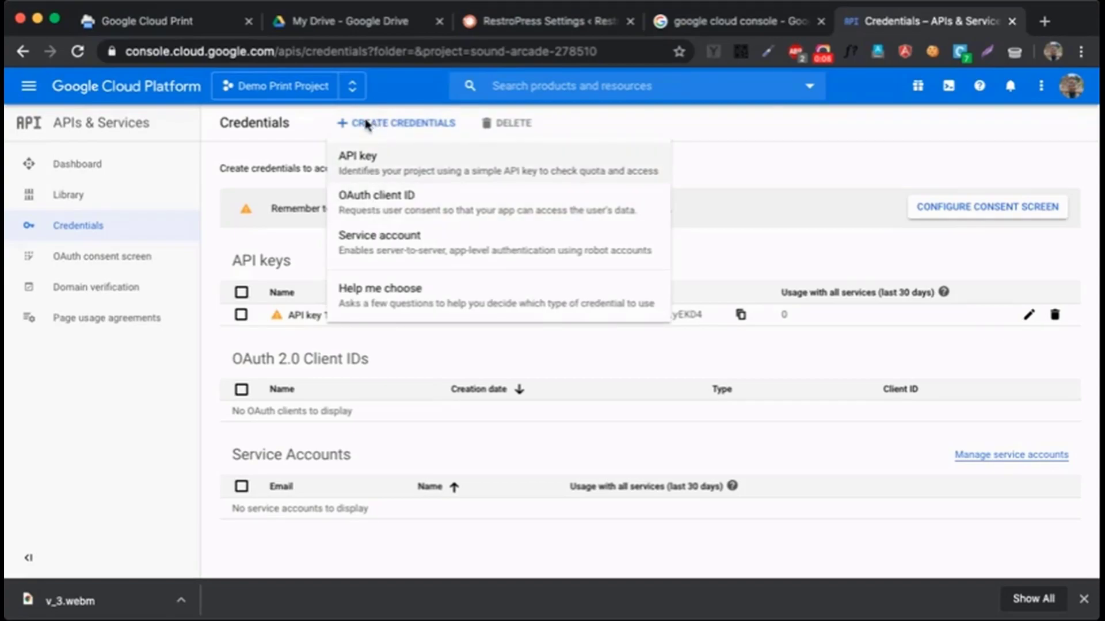
left_click(370, 210)
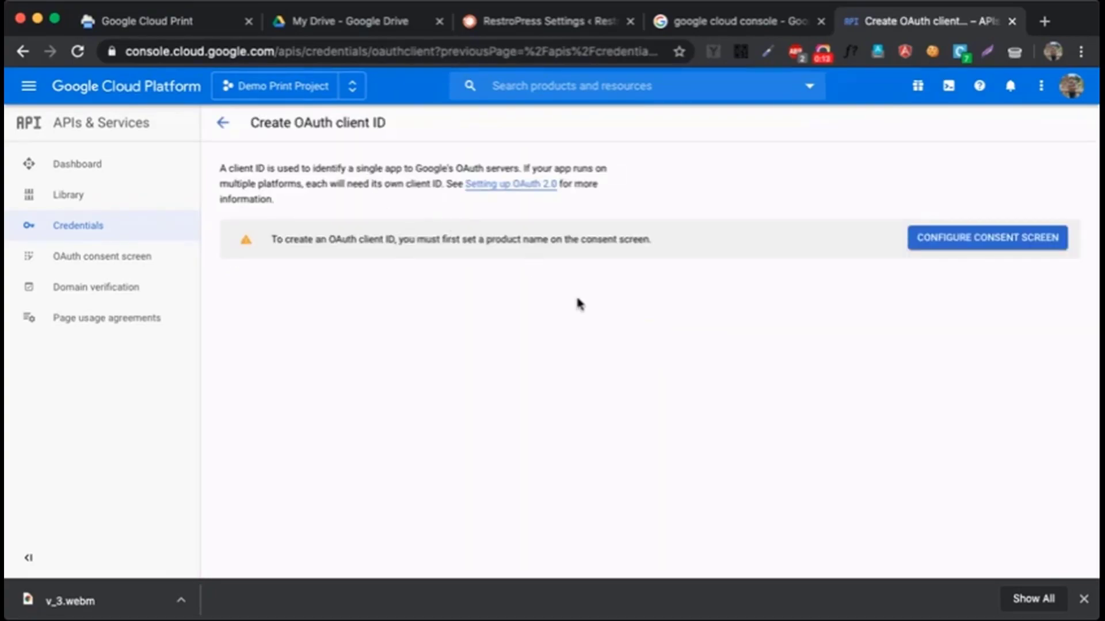
left_click(950, 244)
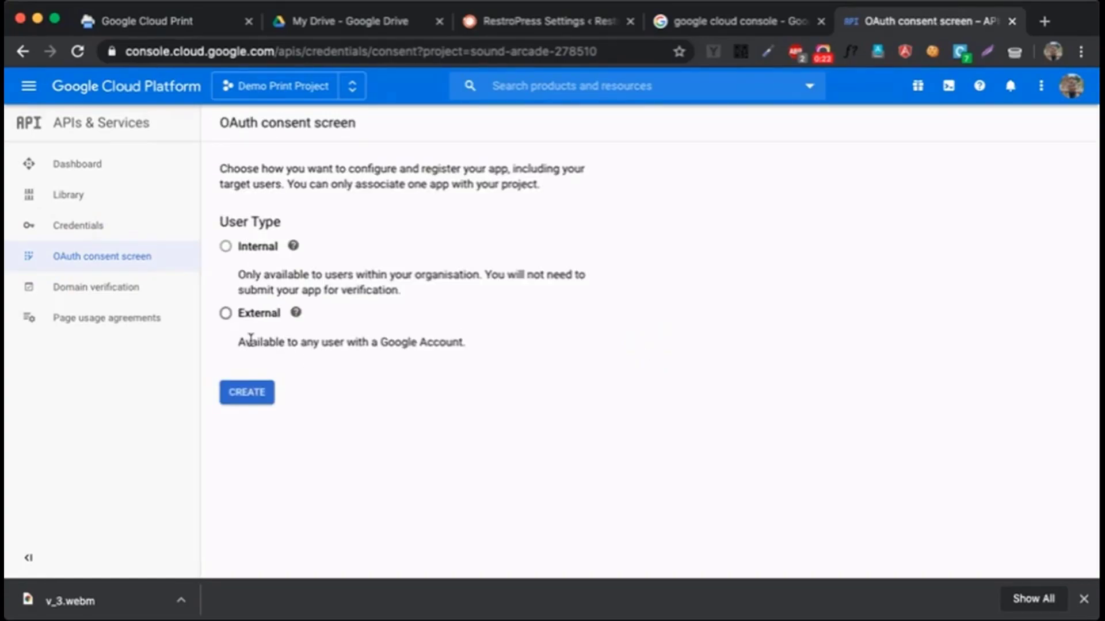
left_click(227, 315)
left_click(246, 397)
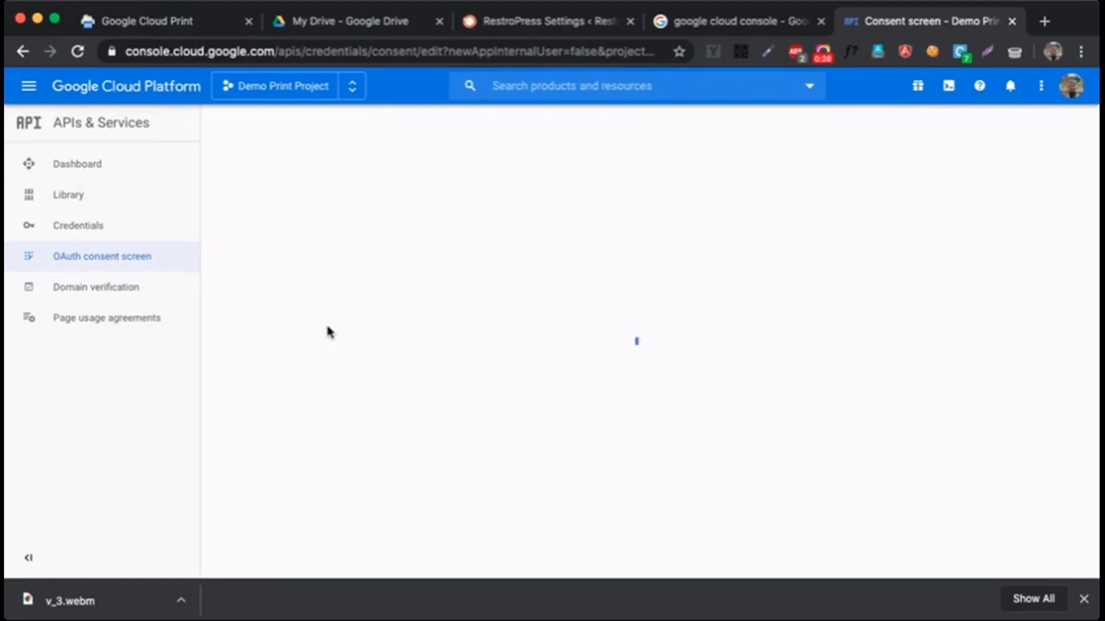
Set the consent screen's application name to Demo Print Project, leave the optional fields empty, and save it
scroll(327, 329, "down", 1)
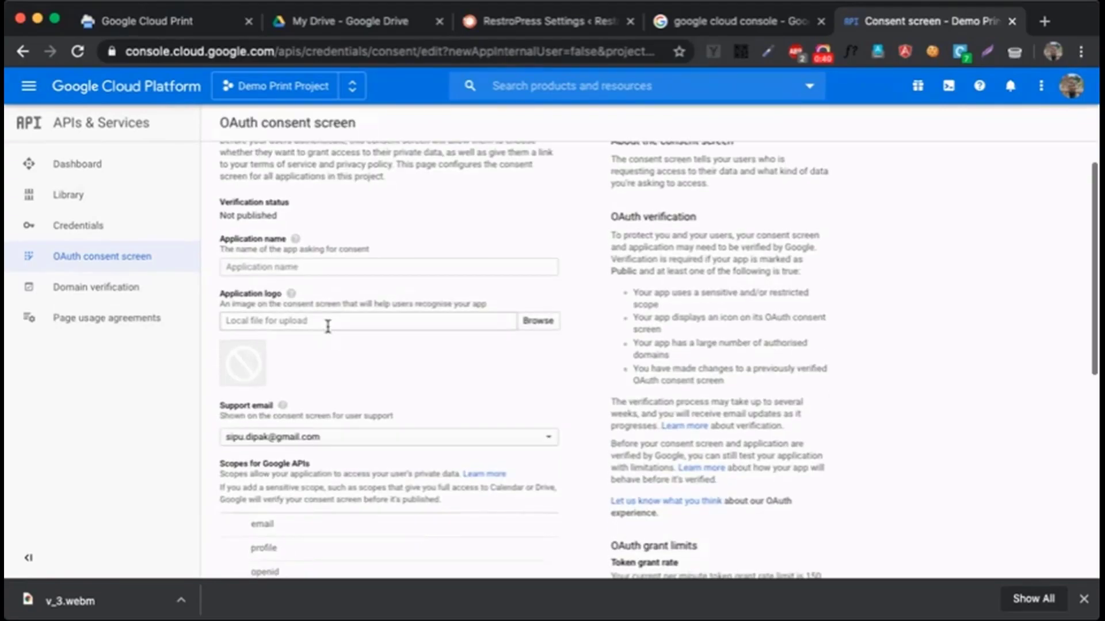
left_click(275, 267)
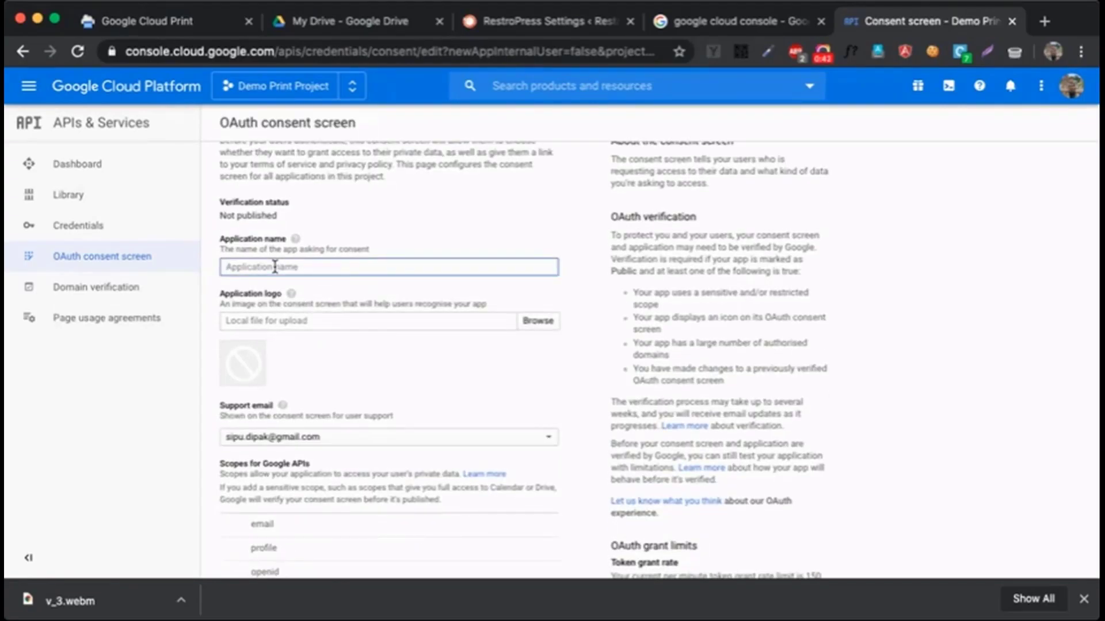
type("Demo Print Project")
scroll(325, 316, "down", 1)
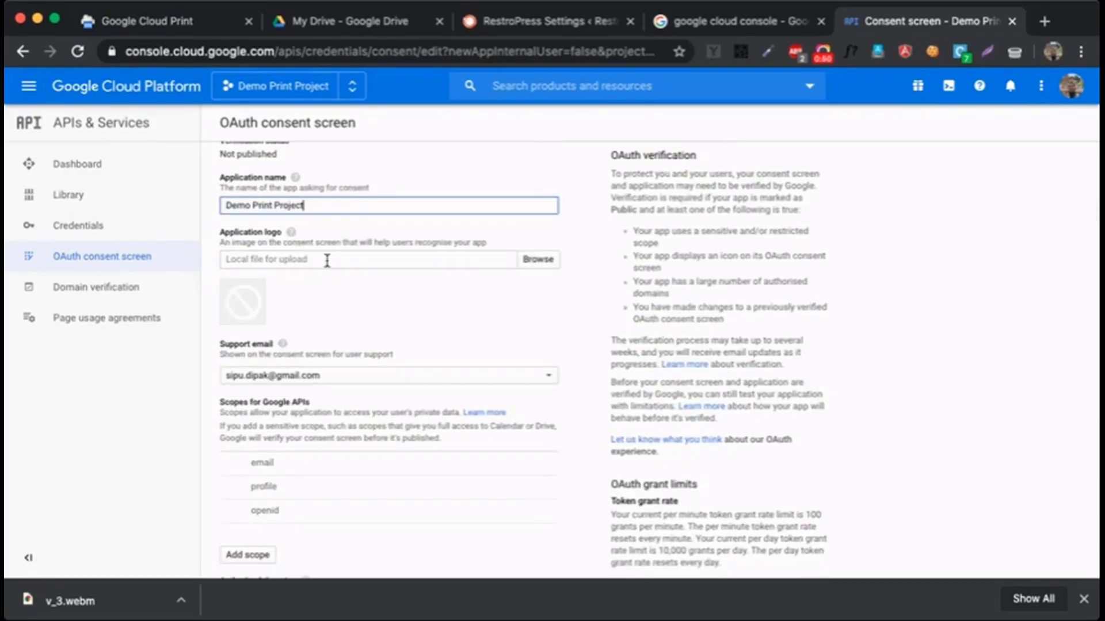
scroll(331, 345, "down", 1)
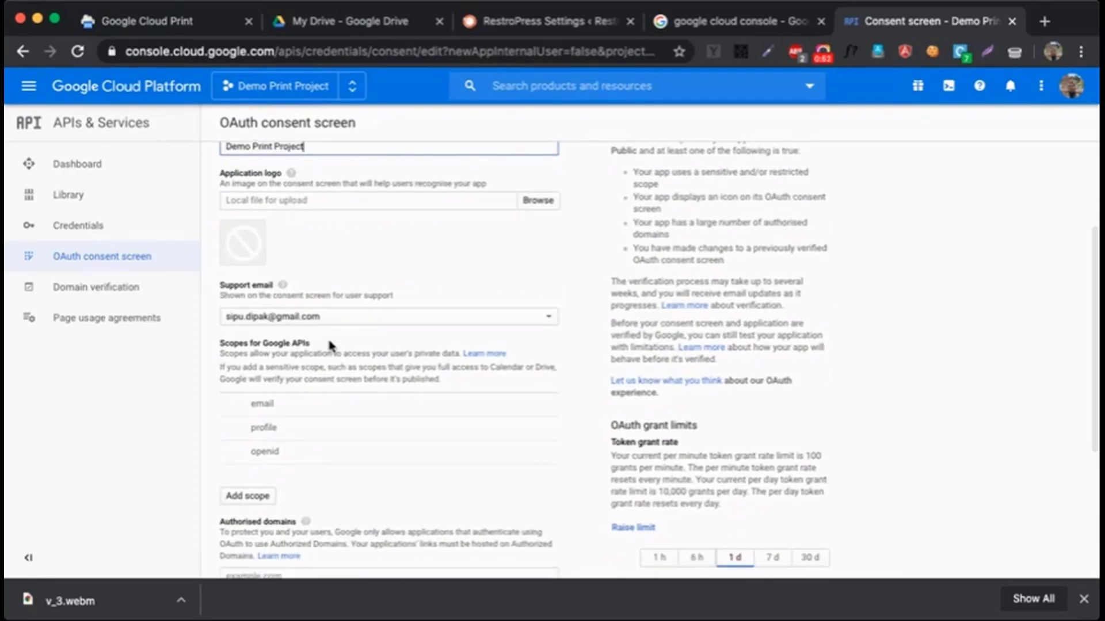
scroll(321, 274, "down", 4)
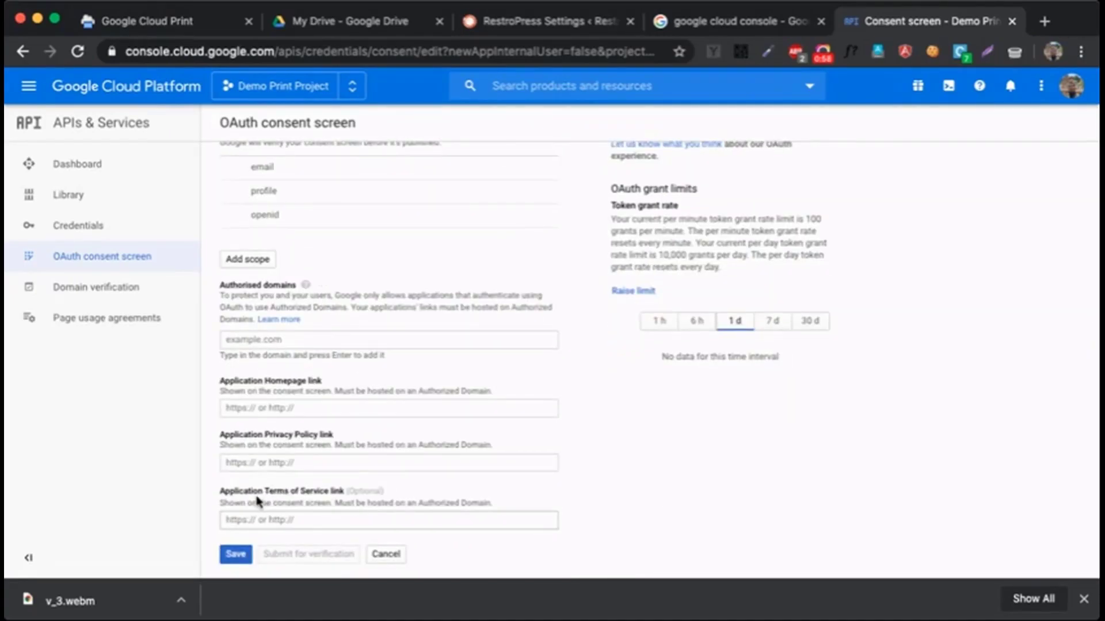
left_click(237, 557)
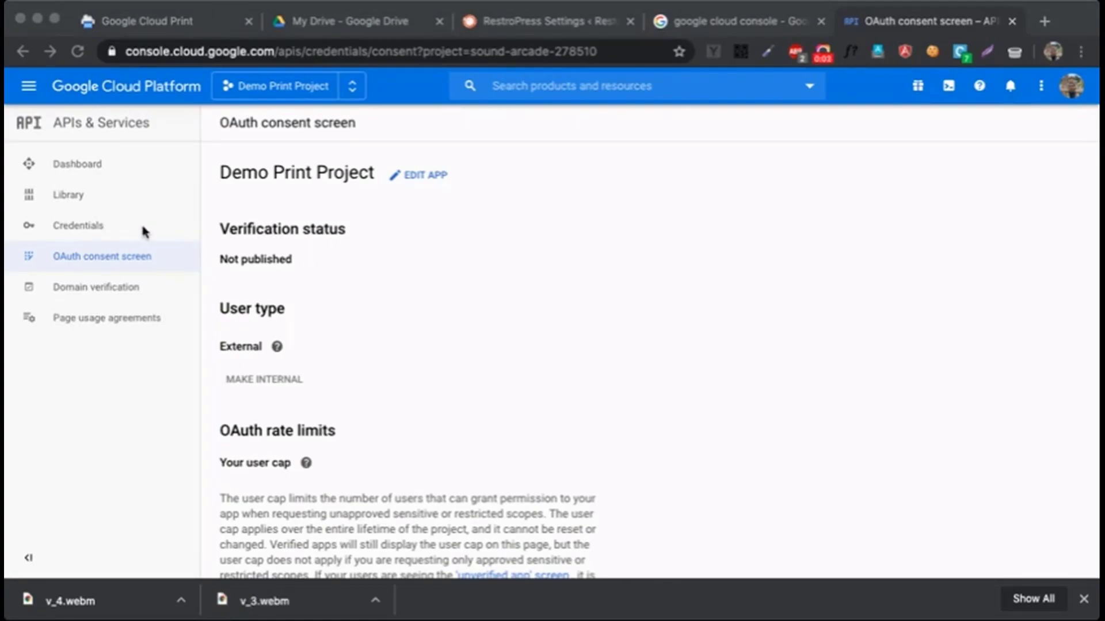
Return to the project's credentials and start a new OAuth client ID with Web application as the application type
left_click(119, 224)
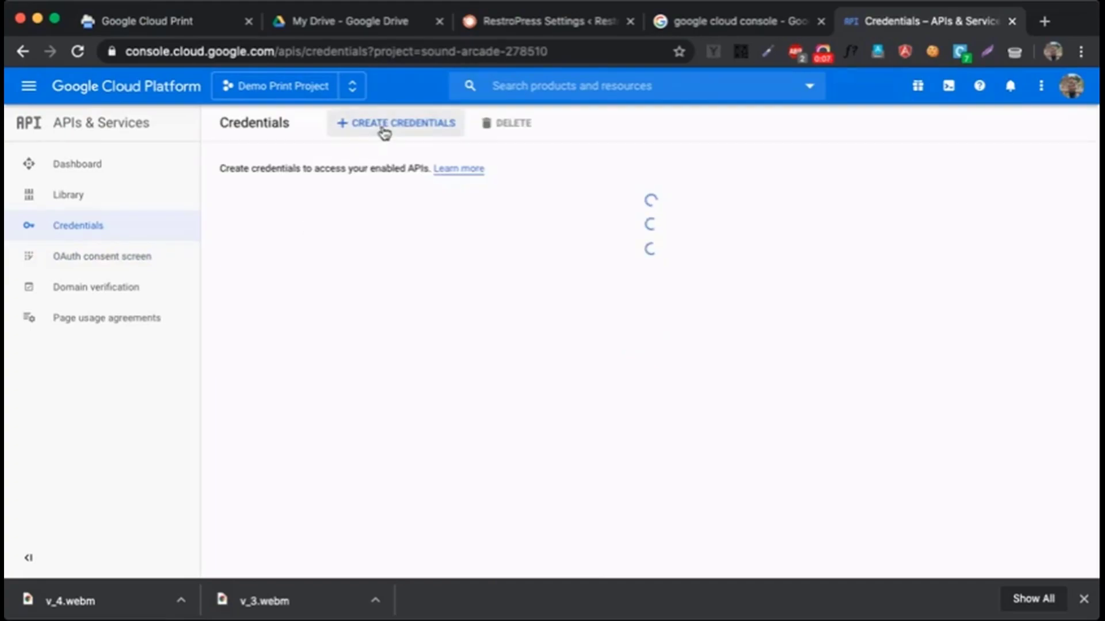
left_click(384, 133)
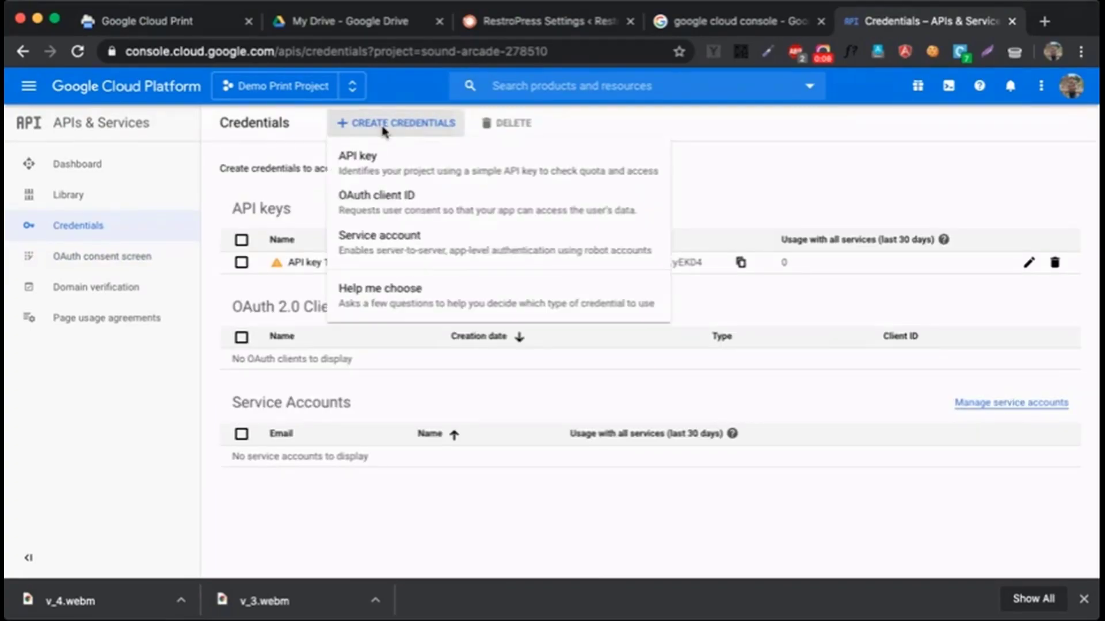
left_click(384, 208)
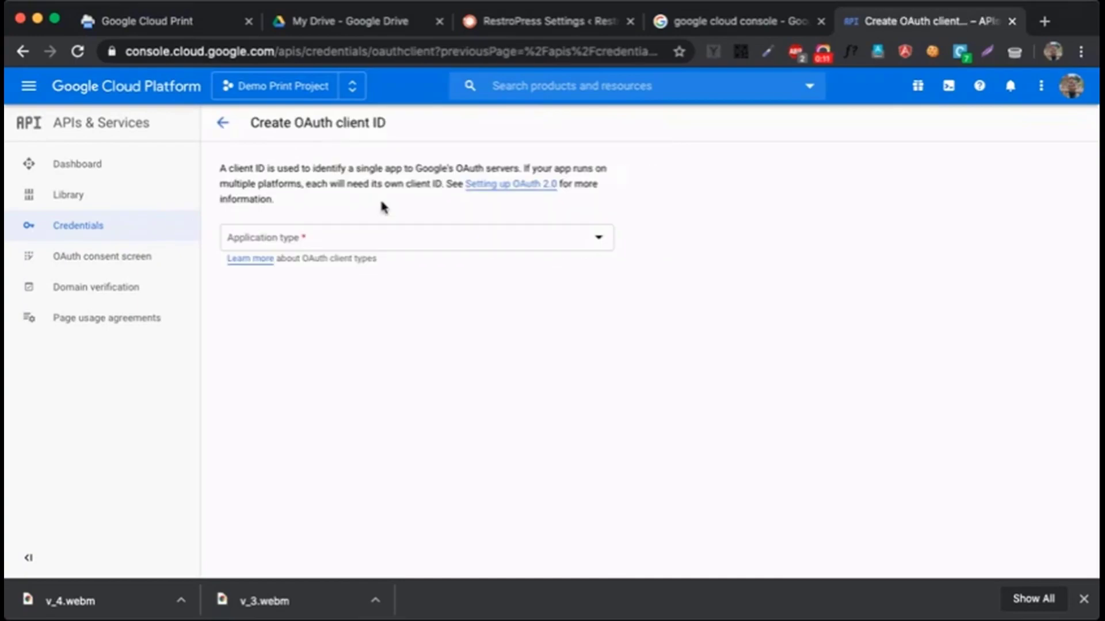
left_click(306, 242)
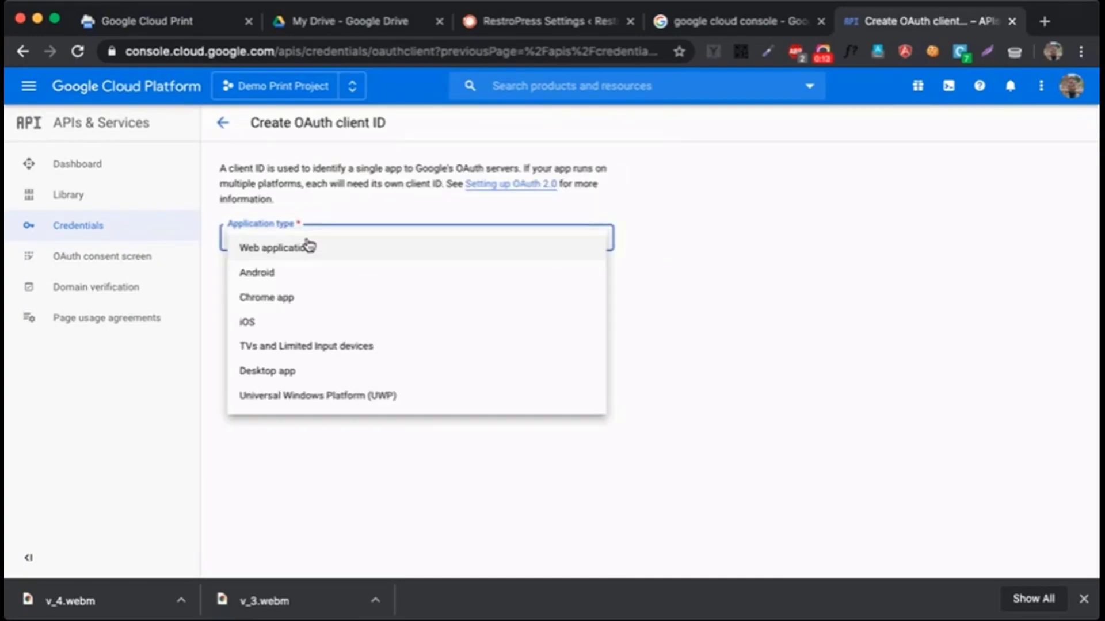
left_click(308, 253)
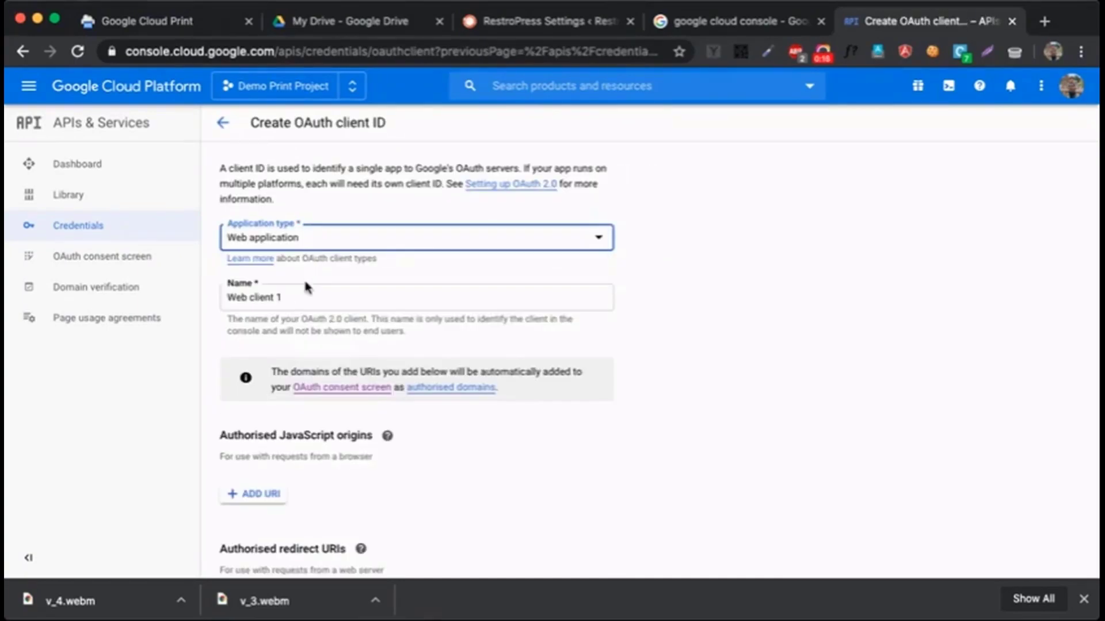
Name the OAuth client Auto Print Testing and create it without adding any origin or redirect URIs
triple_click(305, 300)
type("Print ")
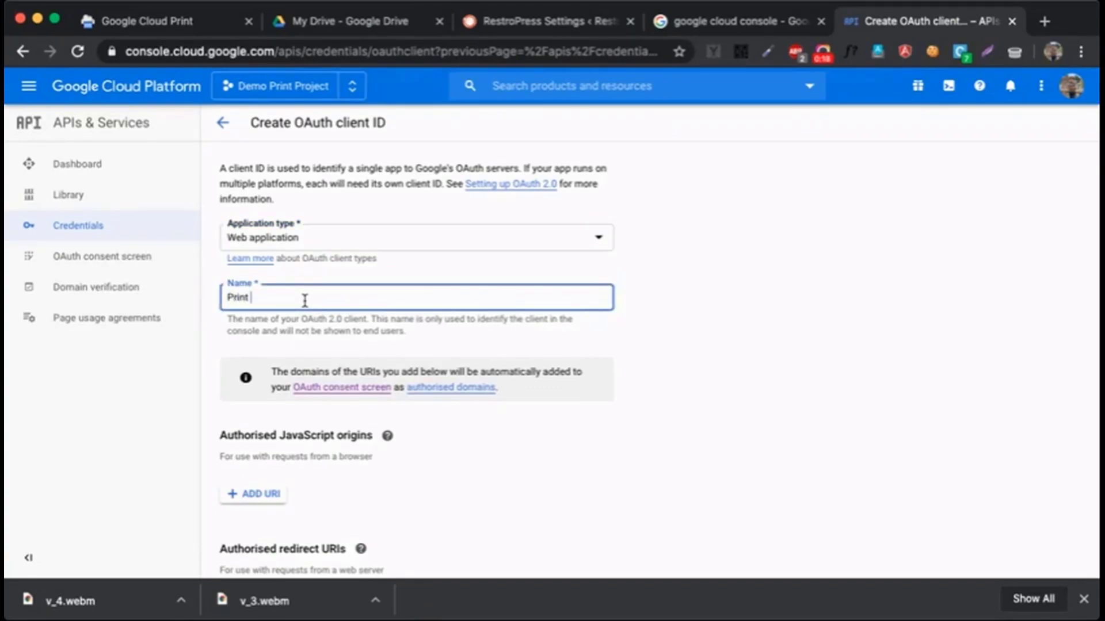
type("Tes")
triple_click(305, 301)
type("Auto Print Testing")
scroll(287, 408, "down", 2)
left_click(248, 547)
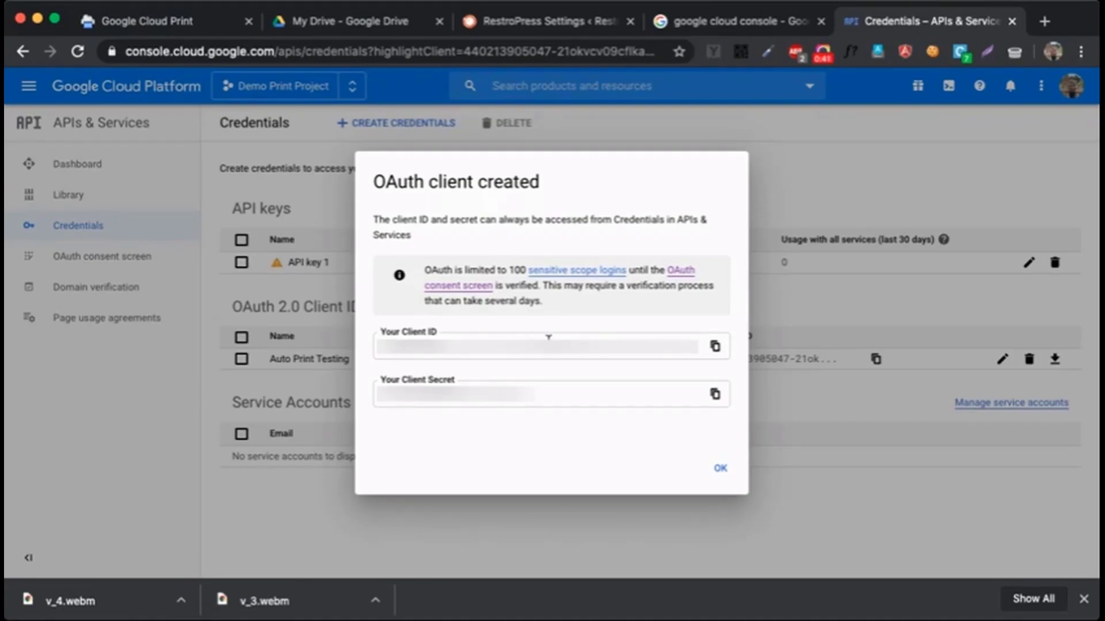
Copy the new OAuth client's ID and paste it into the Client ID field of RestroPress's Cloud Printing Settings
left_click(715, 347)
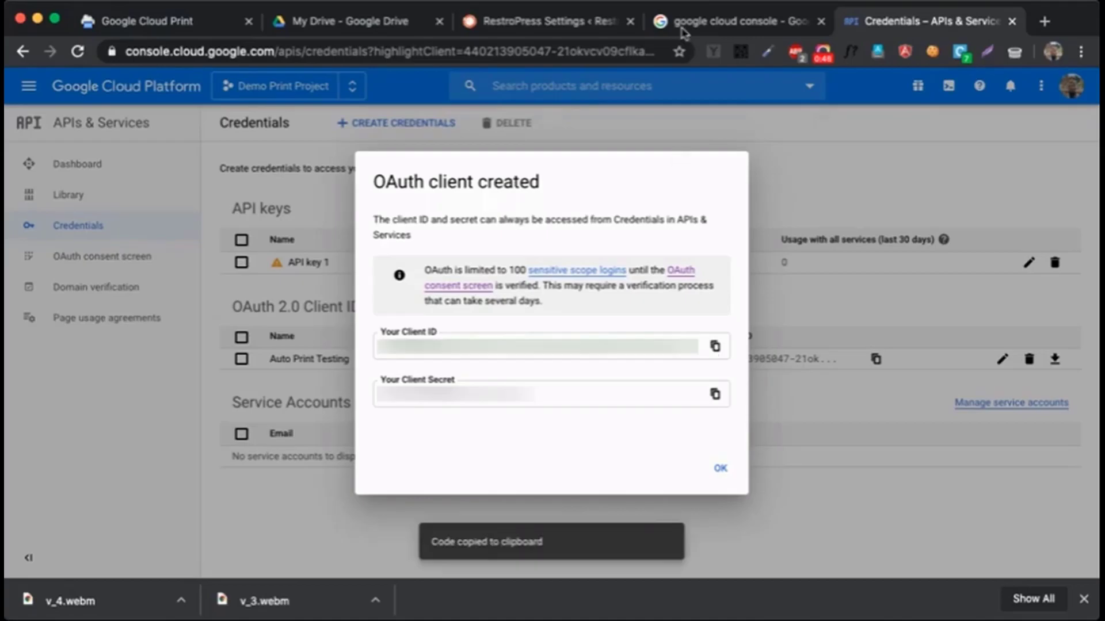
left_click(529, 23)
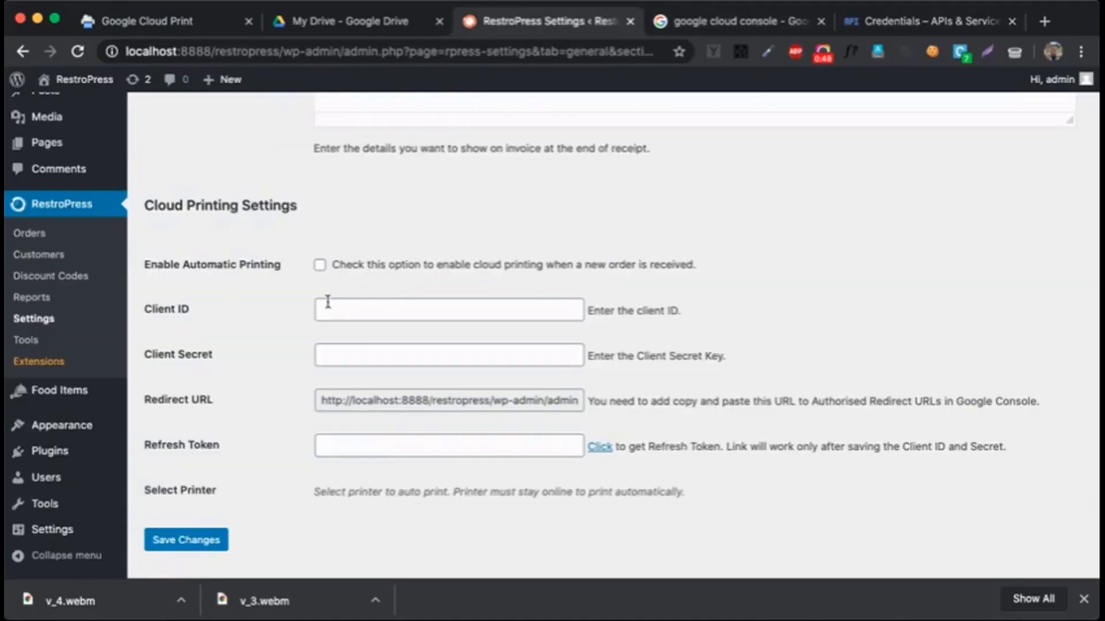
left_click(346, 301)
key("super+v")
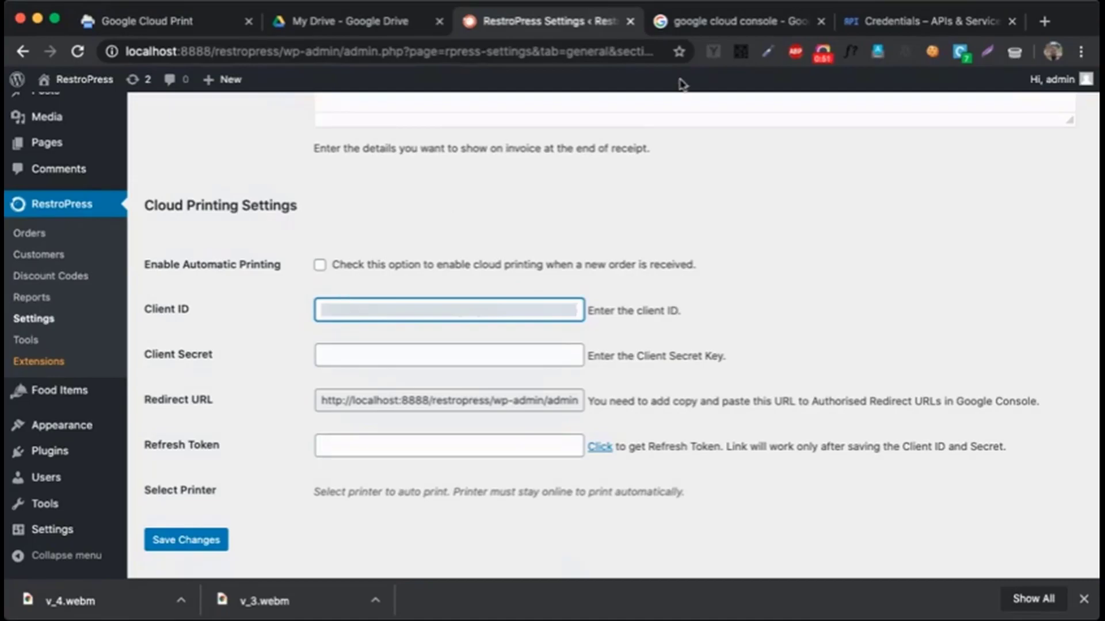
Copy the OAuth client's secret from the Google console and paste it into the Client Secret field in RestroPress
left_click(869, 23)
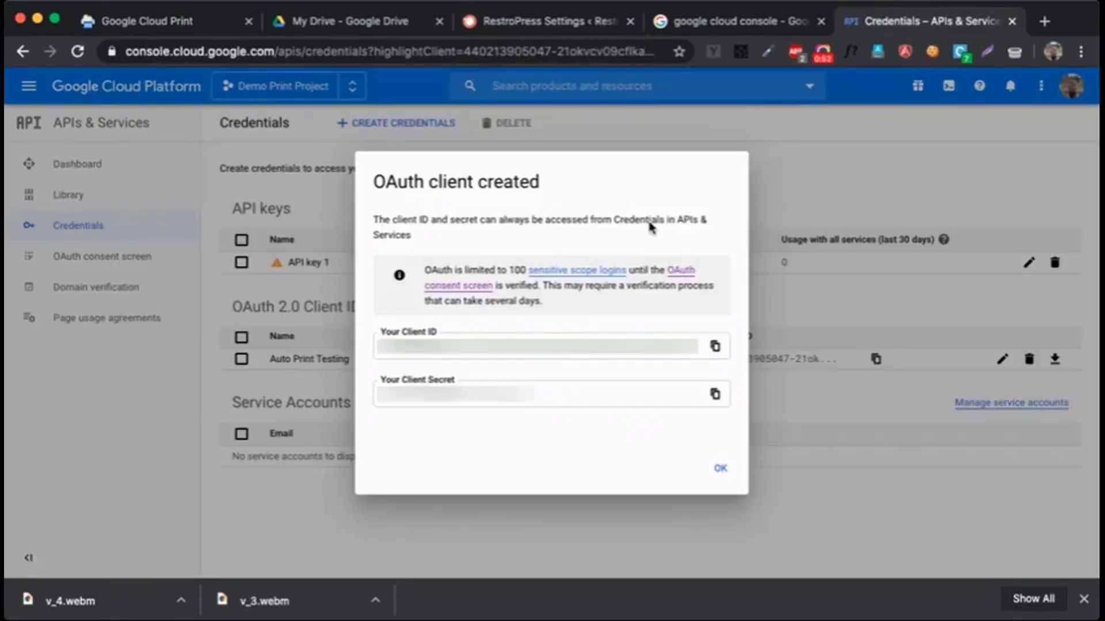
left_click(714, 394)
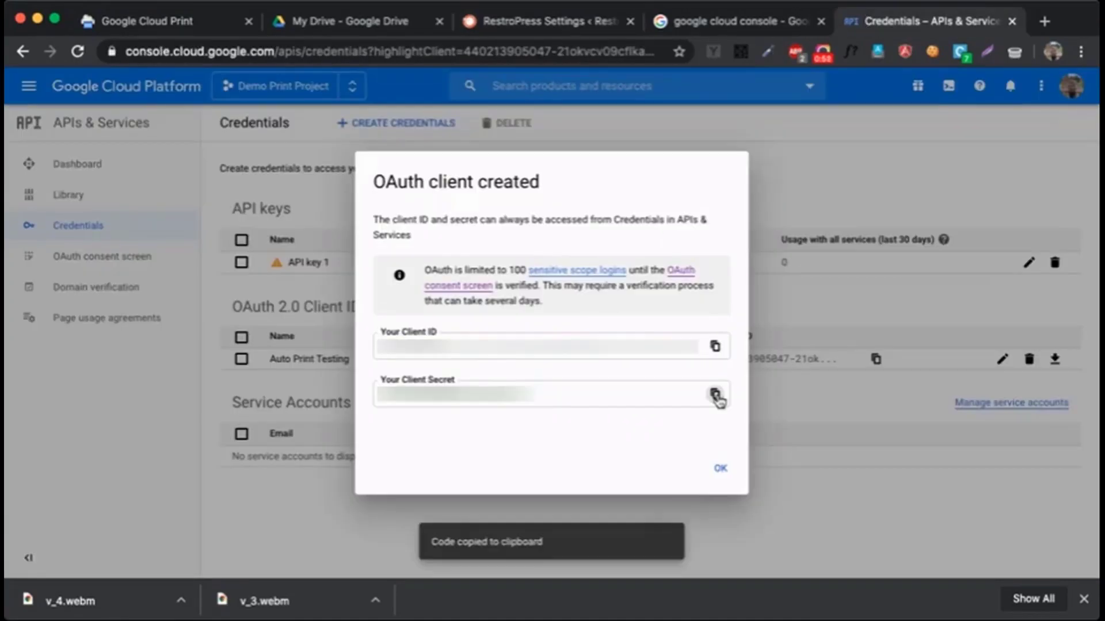
left_click(476, 29)
left_click(349, 358)
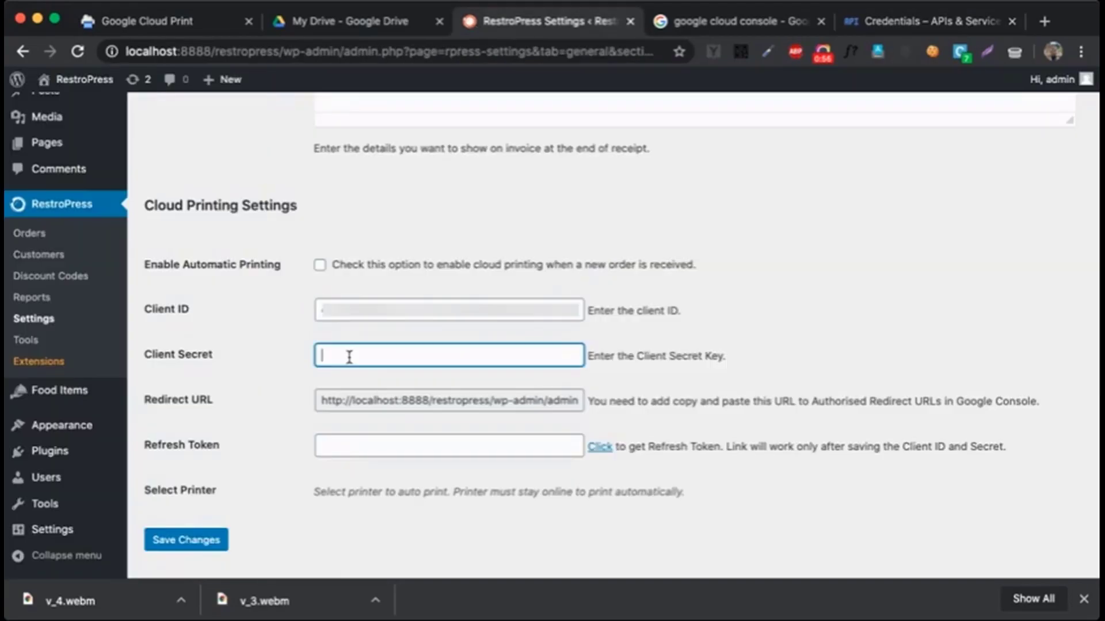
key("super+v")
Save the RestroPress printer settings and dismiss the OAuth client created dialog in the Google console
left_click(195, 543)
left_click(852, 23)
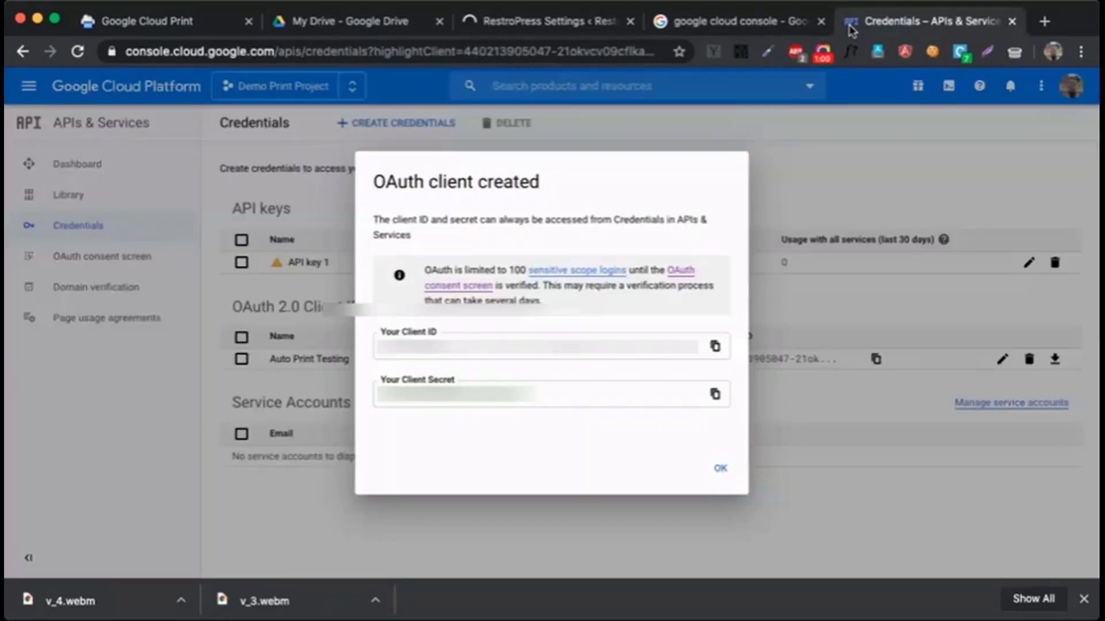
left_click(720, 468)
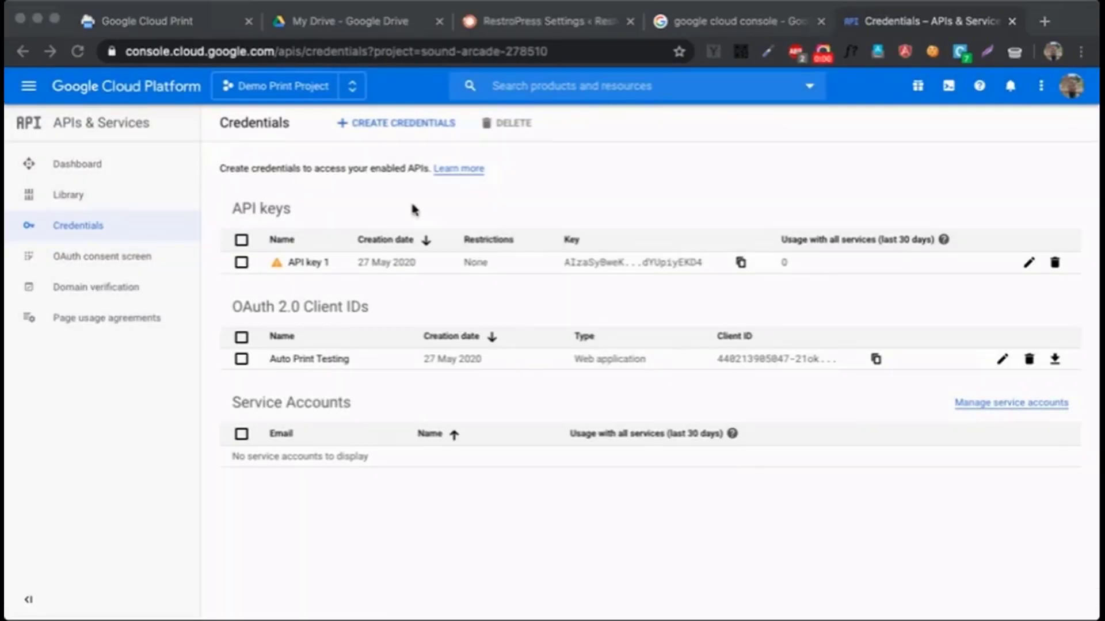
Return to the RestroPress printer settings and copy the Redirect URL from the Cloud Printing Settings
left_click(474, 22)
left_click_drag(160, 152, 244, 153)
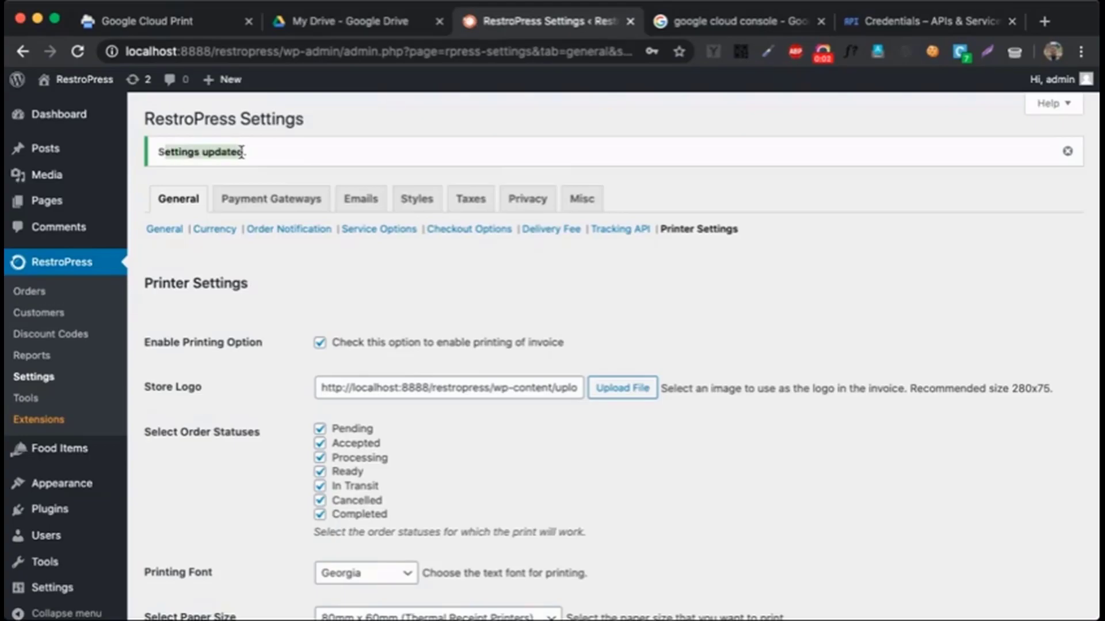
scroll(236, 277, "down", 10)
scroll(237, 276, "down", 10)
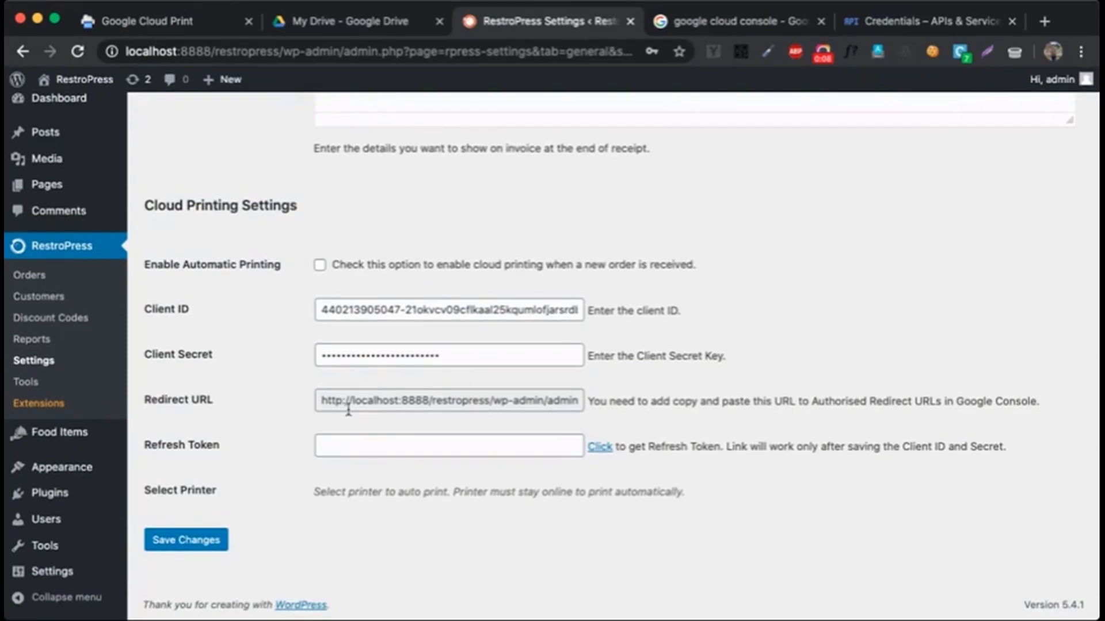
triple_click(468, 398)
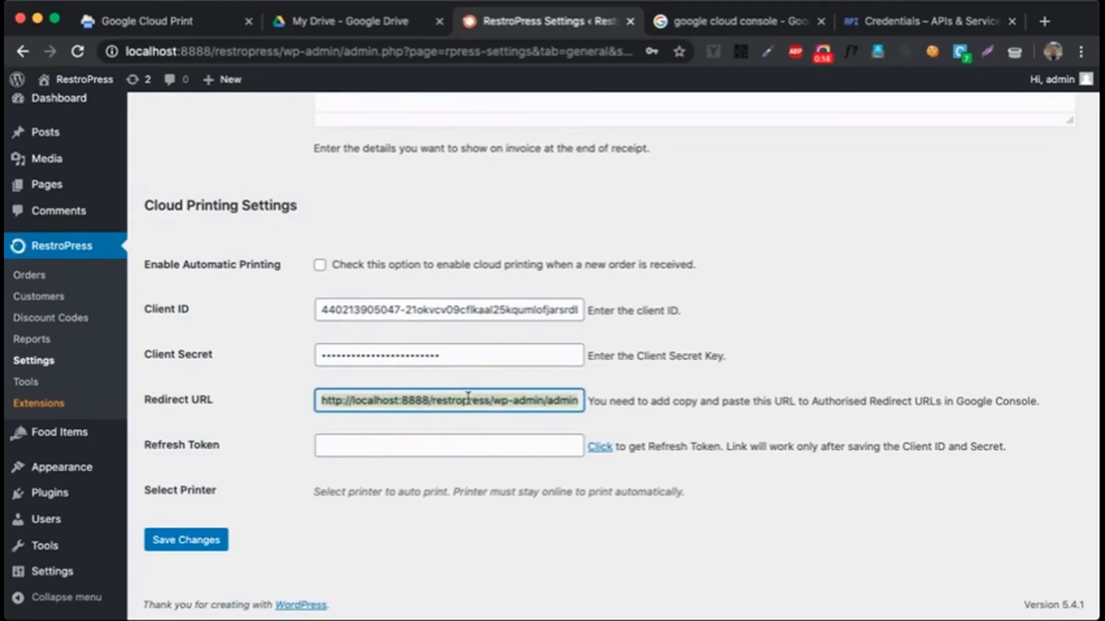
Edit the Auto Print Testing OAuth client in the Google console, add the copied RestroPress URL as an authorised redirect URI, and save
left_click(898, 28)
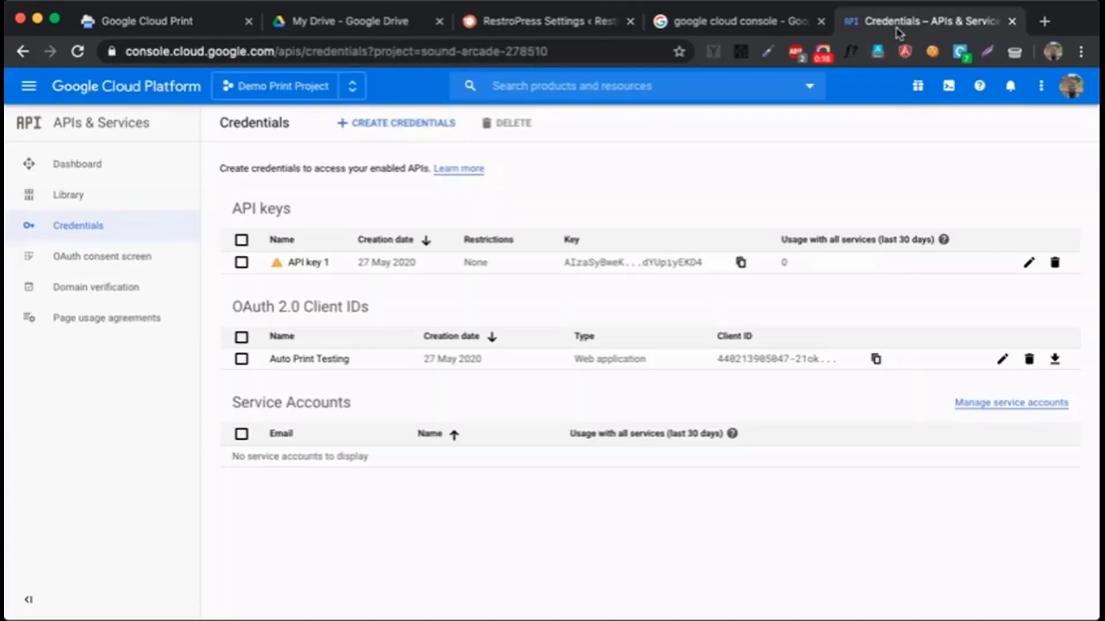
left_click(306, 361)
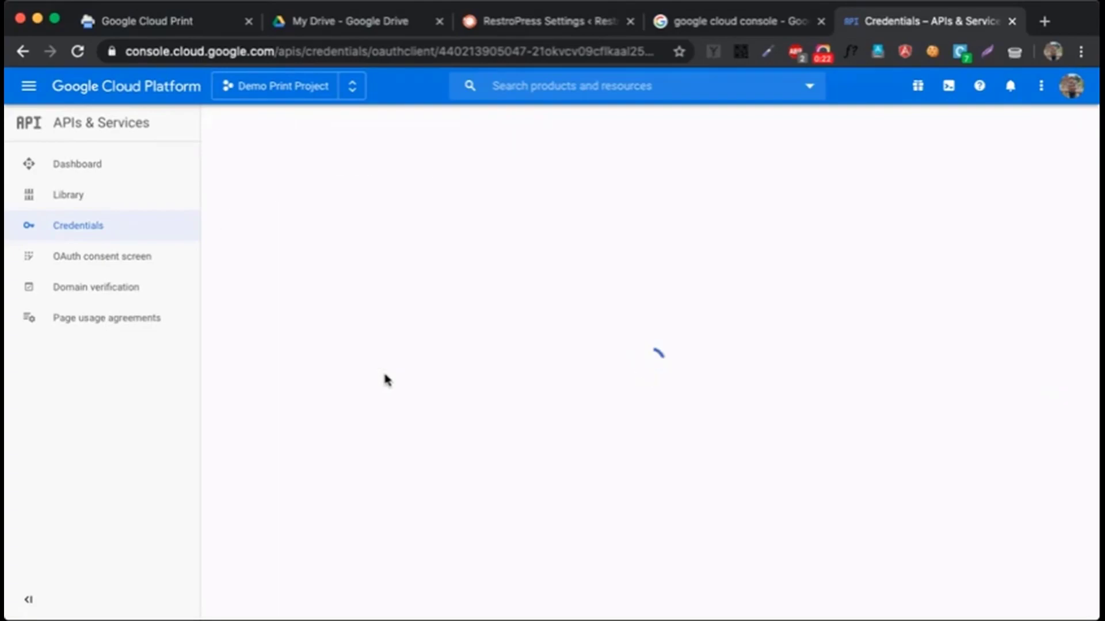
scroll(385, 374, "down", 1)
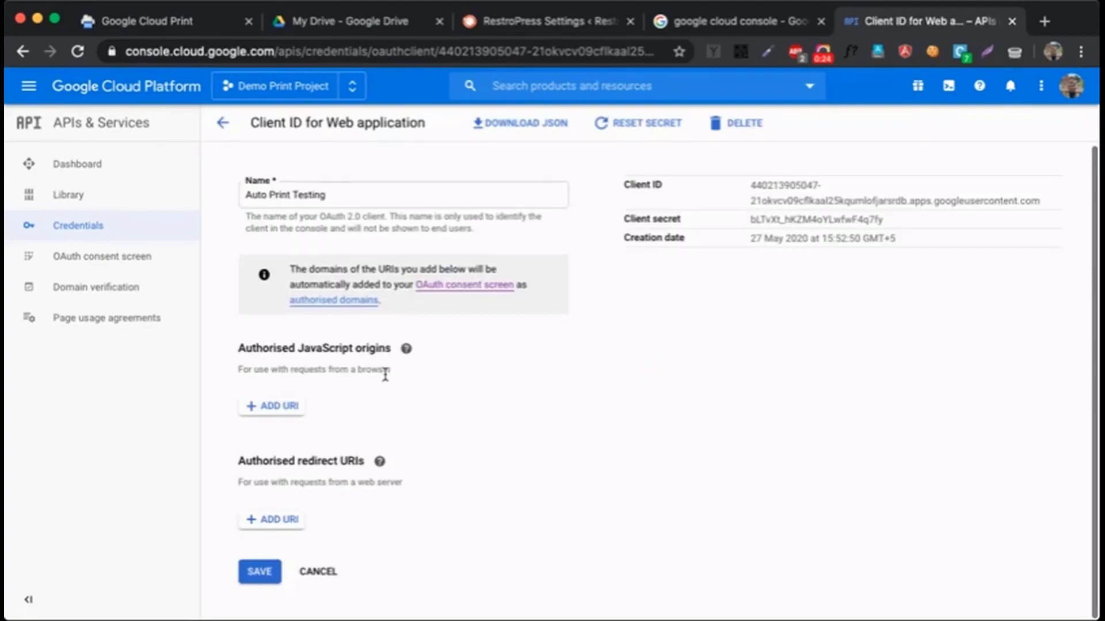
left_click_drag(238, 460, 361, 460)
mouse_move(380, 460)
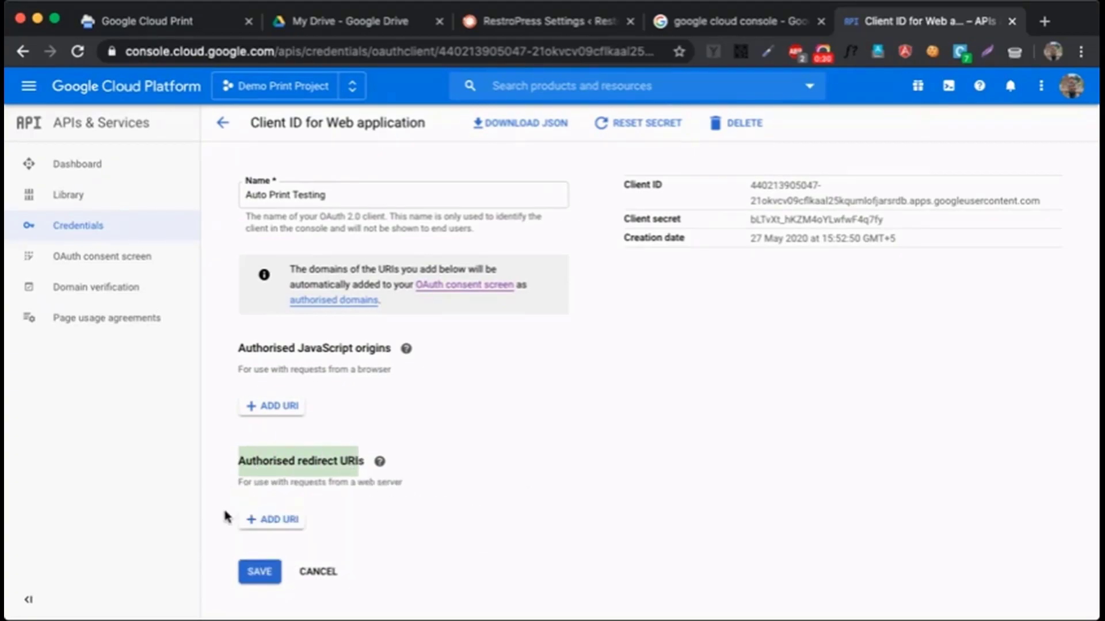
left_click(271, 522)
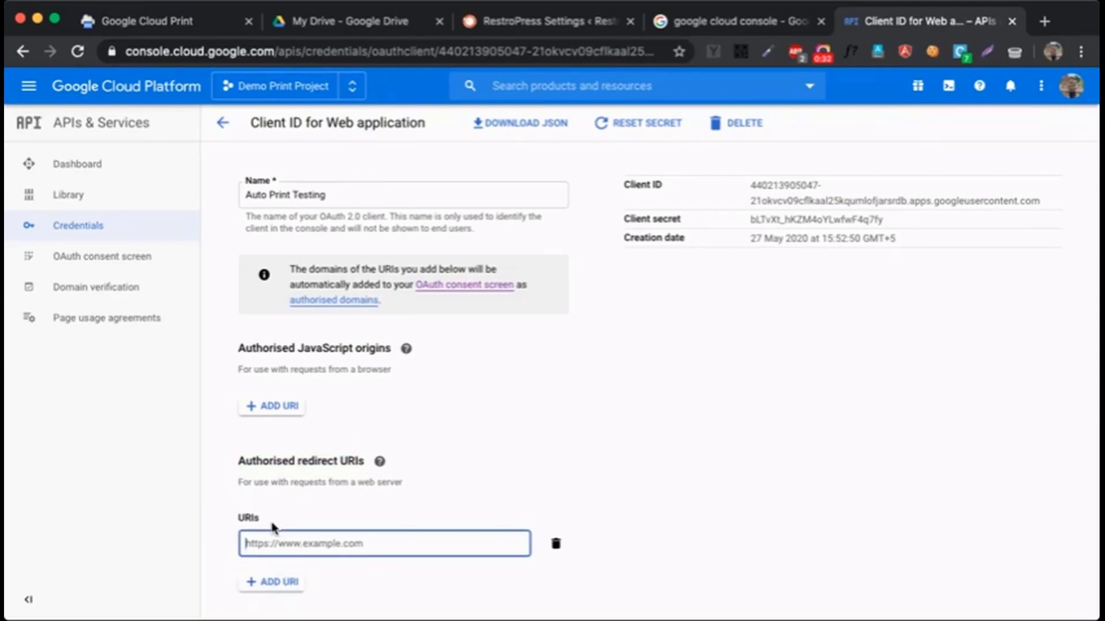
key("super+v")
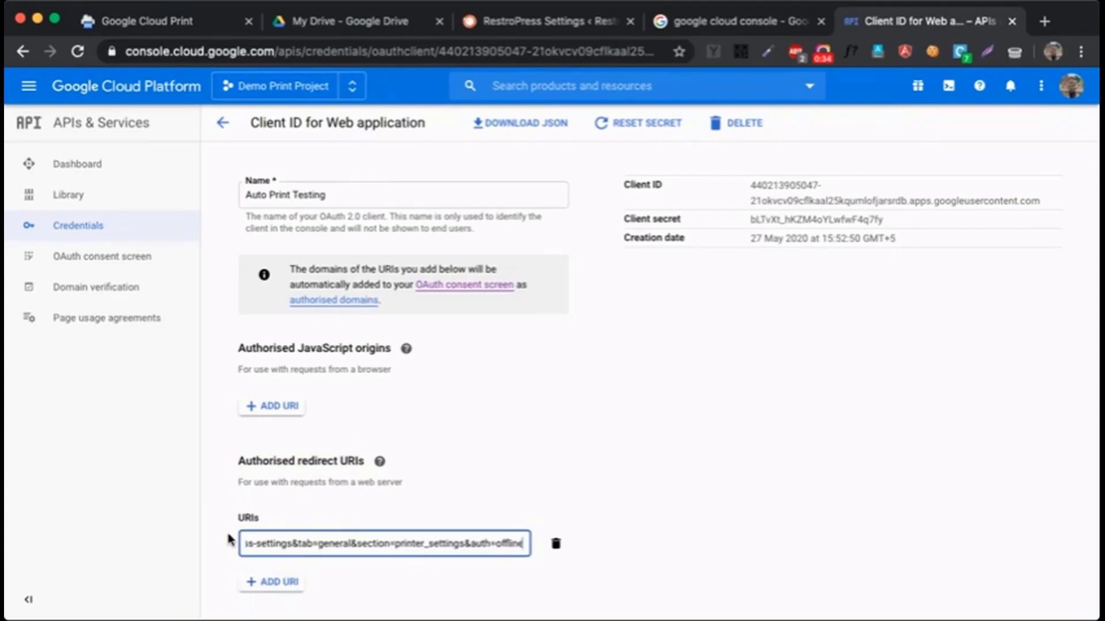
scroll(230, 541, "down", 2)
left_click(259, 569)
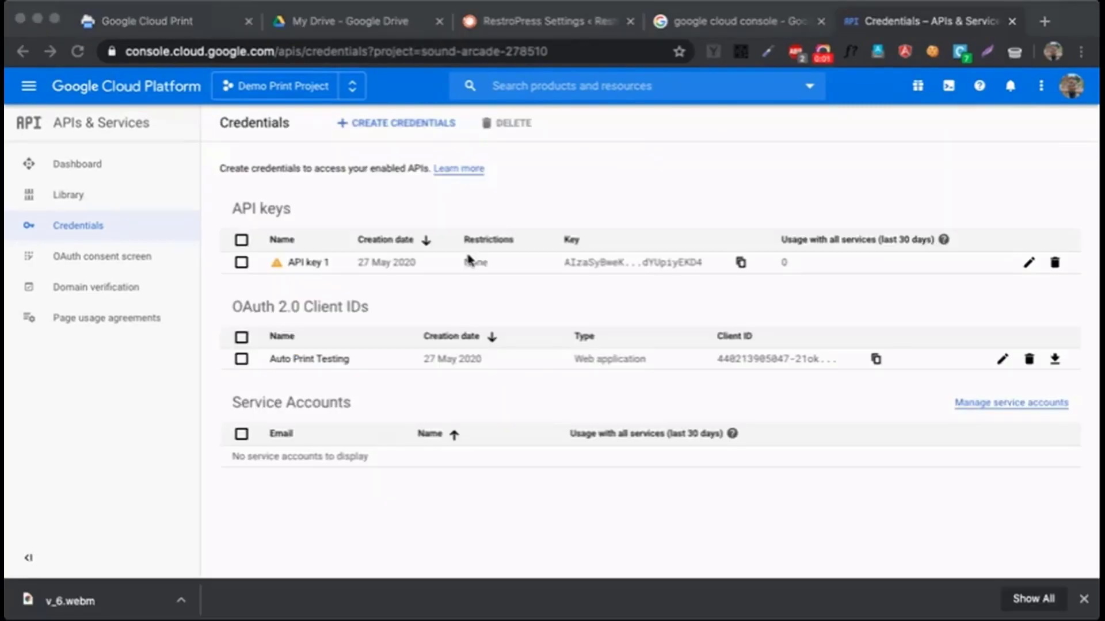
Return to RestroPress's Cloud Printing Settings and request a refresh token through the link beside its field
left_click(494, 25)
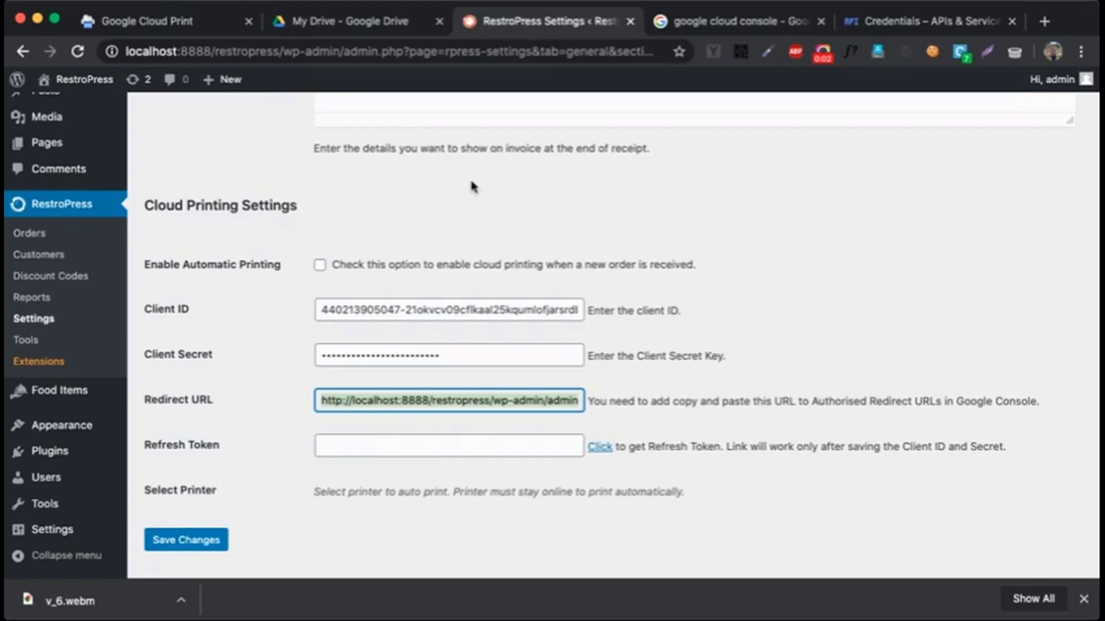
scroll(269, 225, "down", 1)
left_click(271, 354)
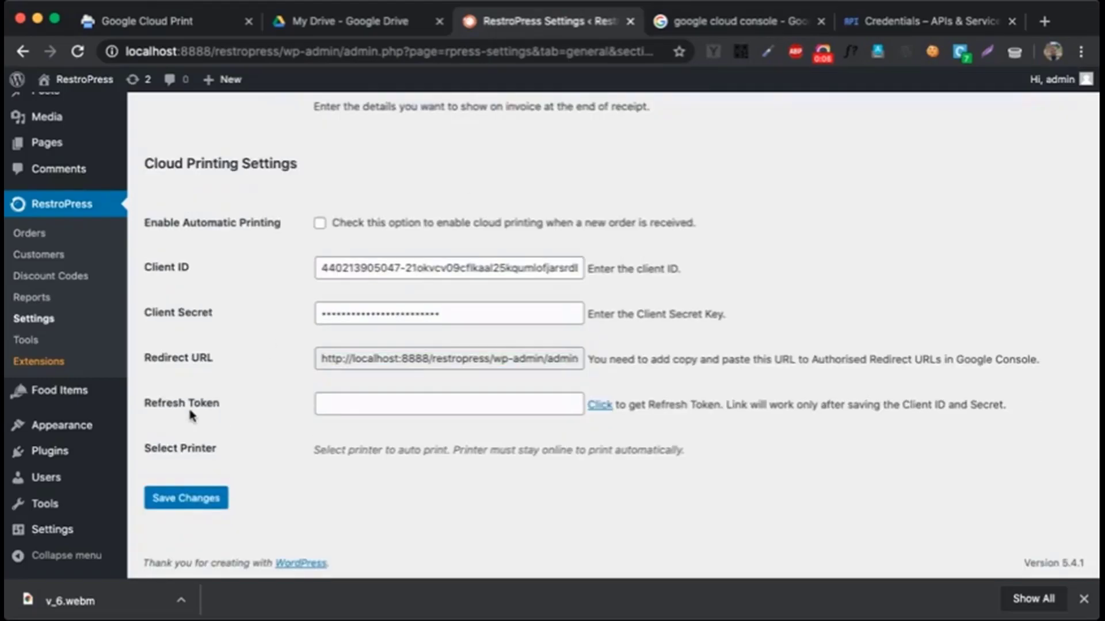
left_click_drag(148, 405, 232, 410)
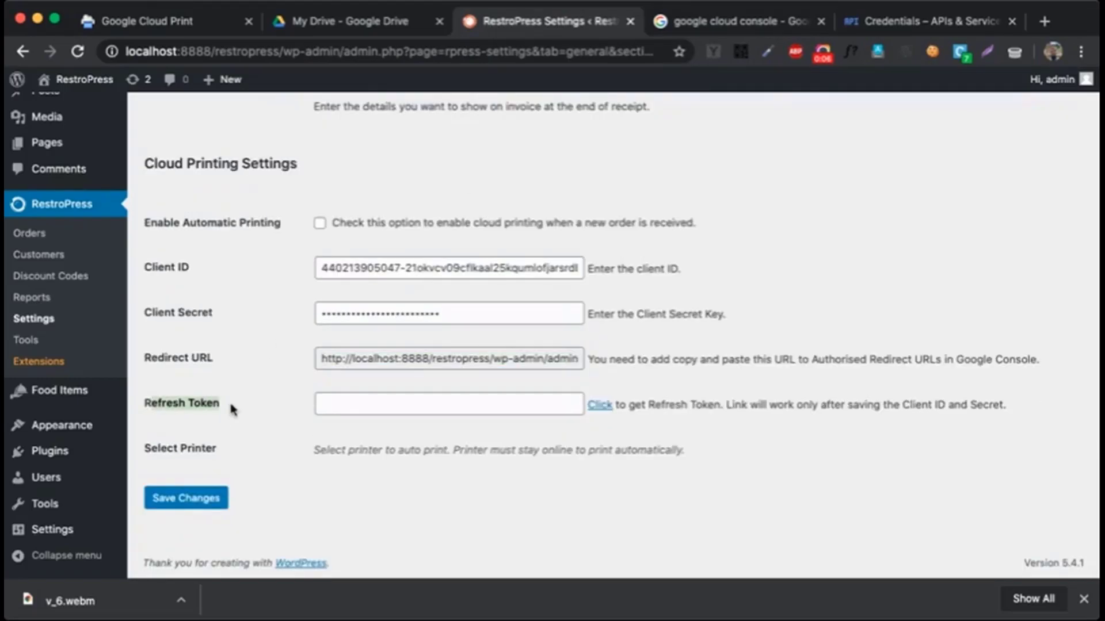
left_click(600, 406)
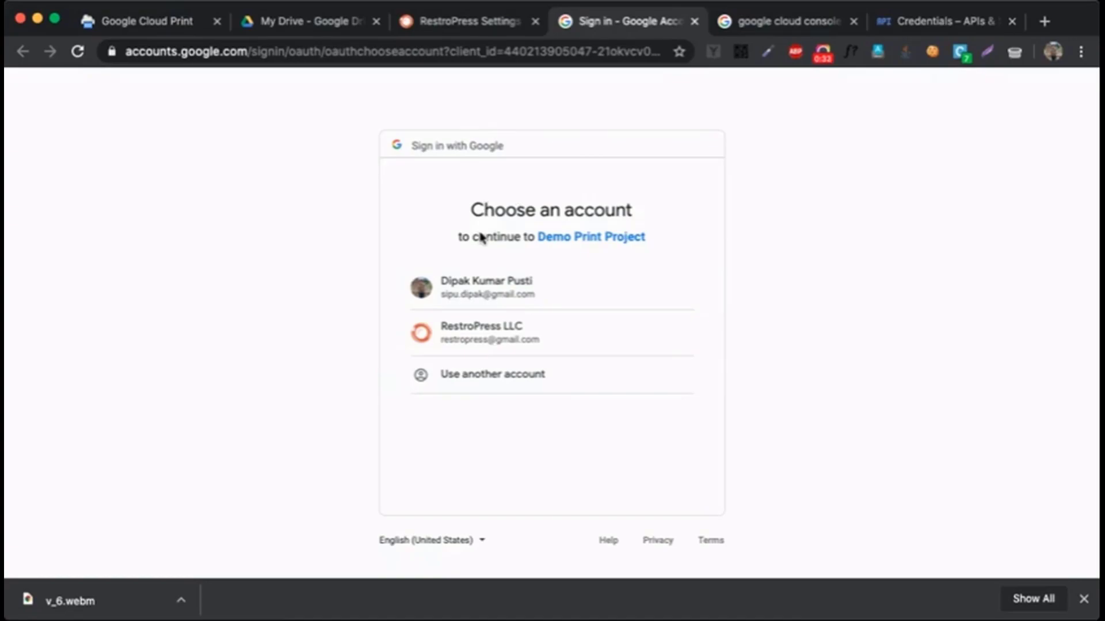
Sign in with the first listed Google account, proceed to the unverified Demo Print Project, and allow it to manage your printers
left_click(478, 300)
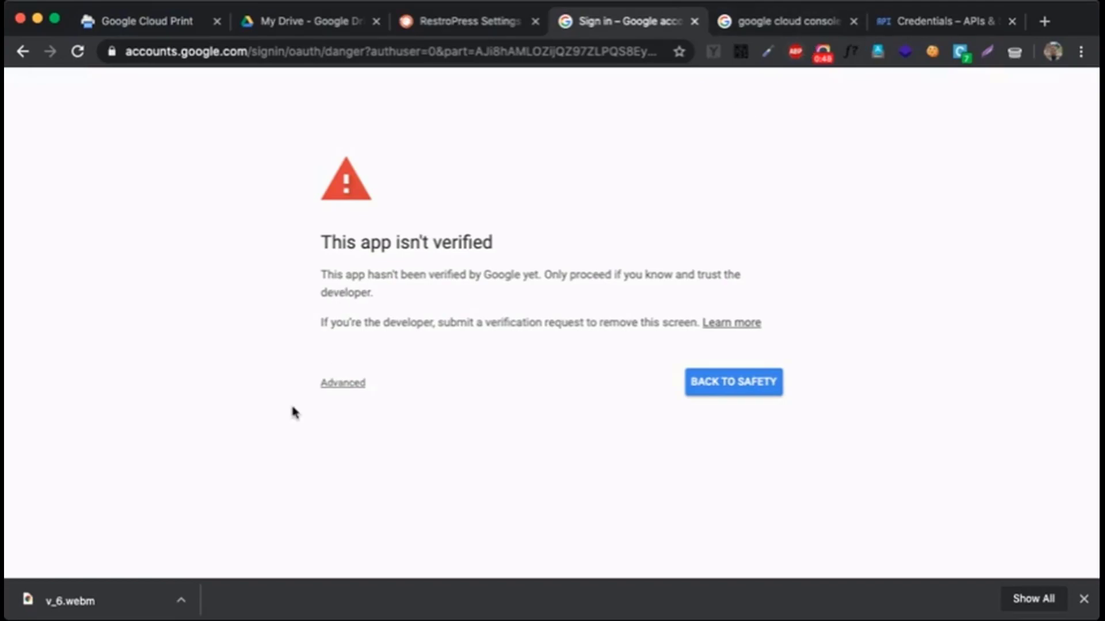
left_click(341, 385)
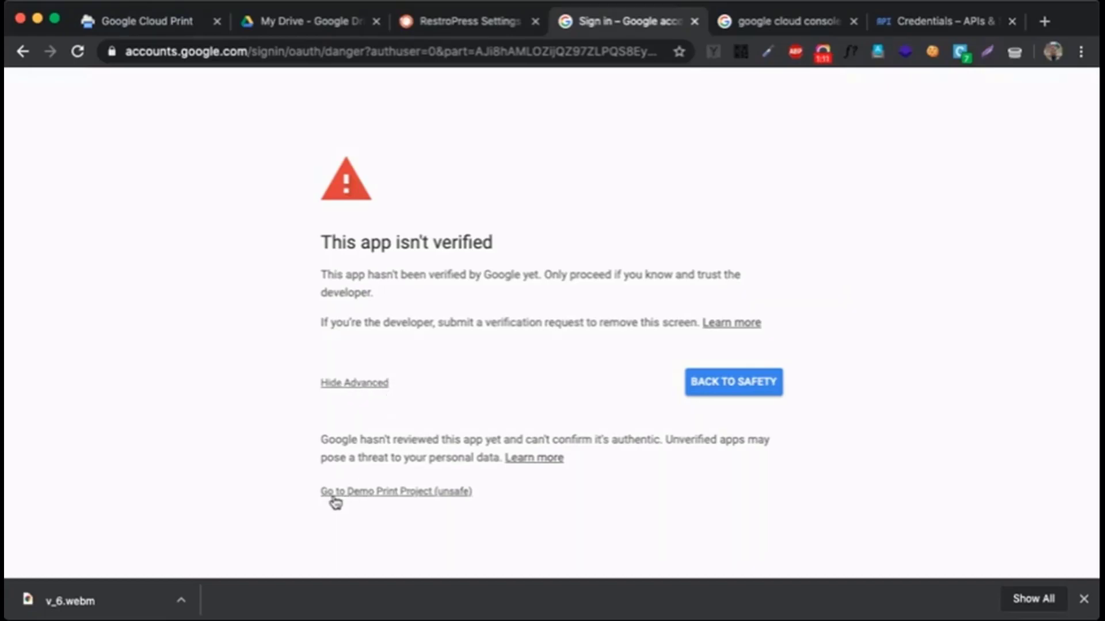
left_click(382, 494)
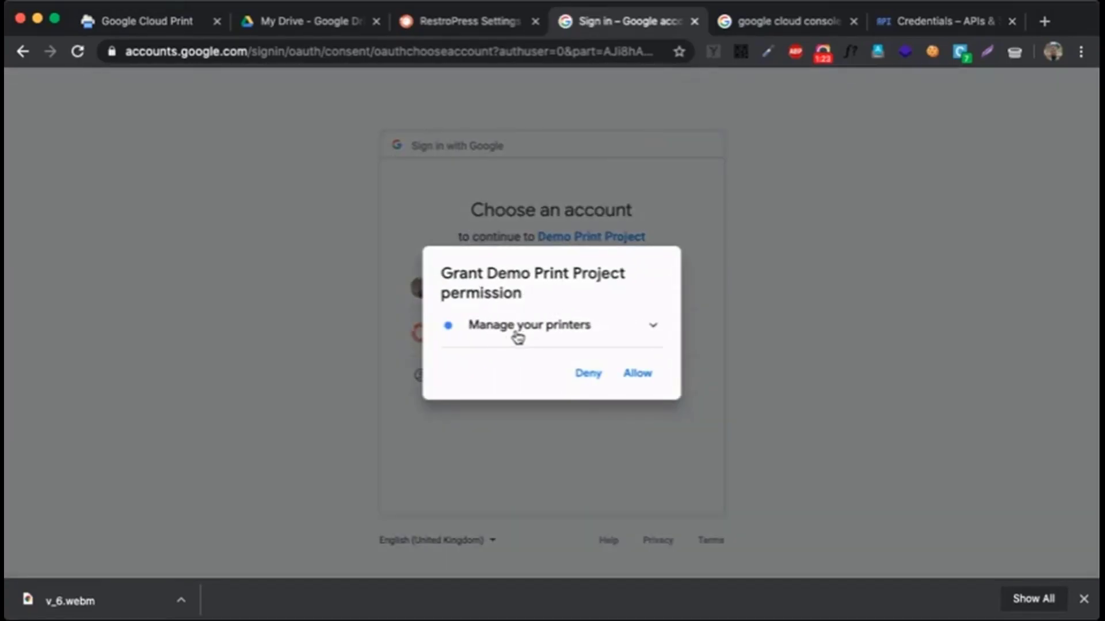
left_click(638, 377)
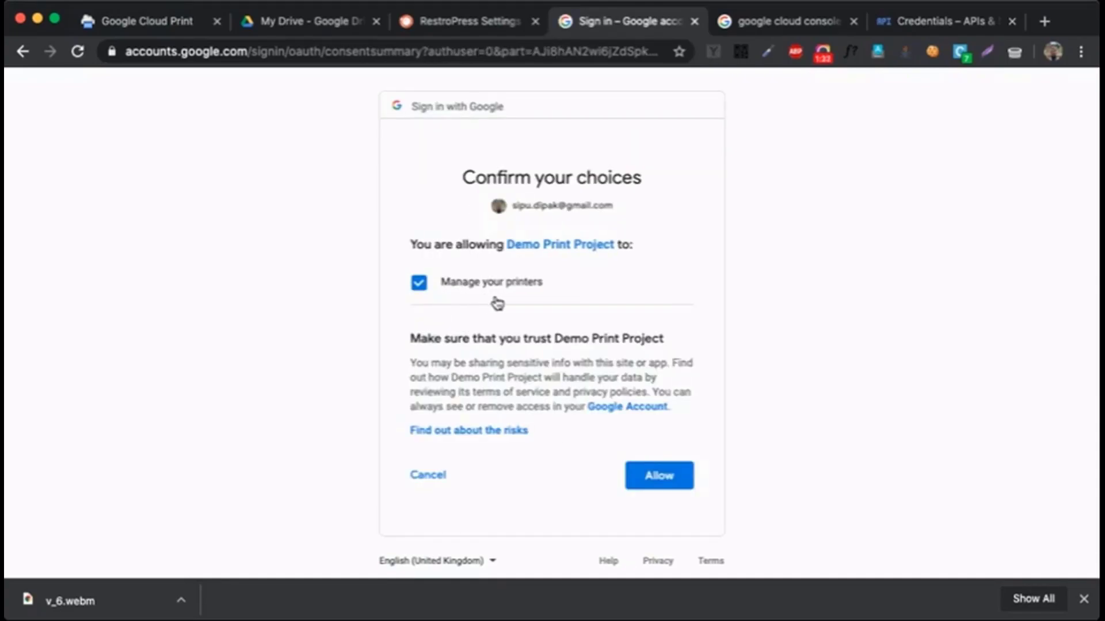
left_click(419, 284)
left_click(419, 283)
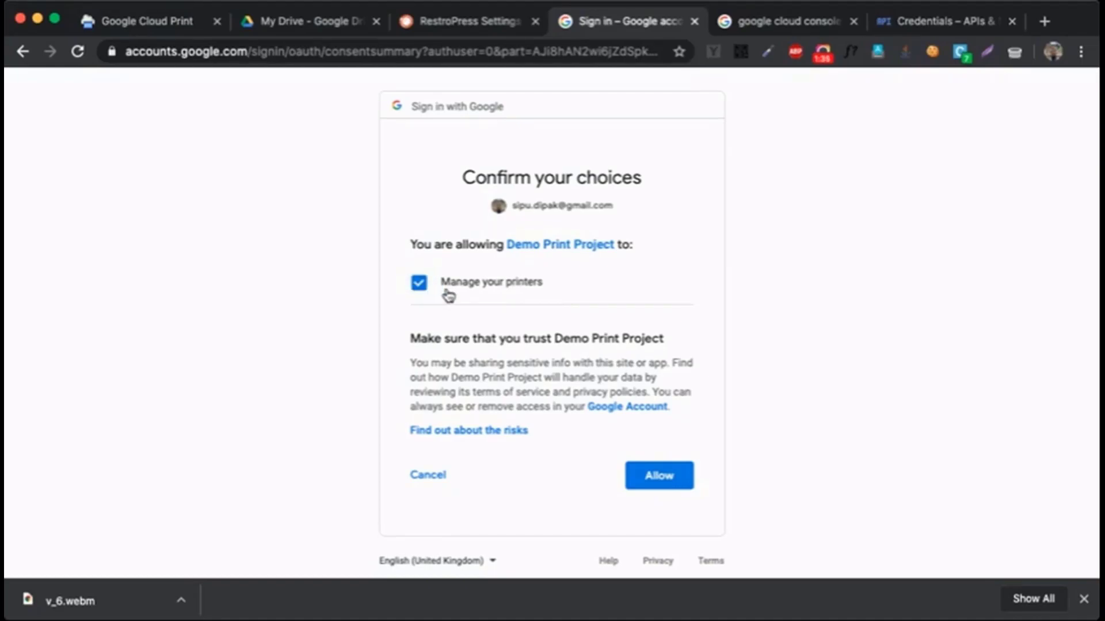
left_click(649, 478)
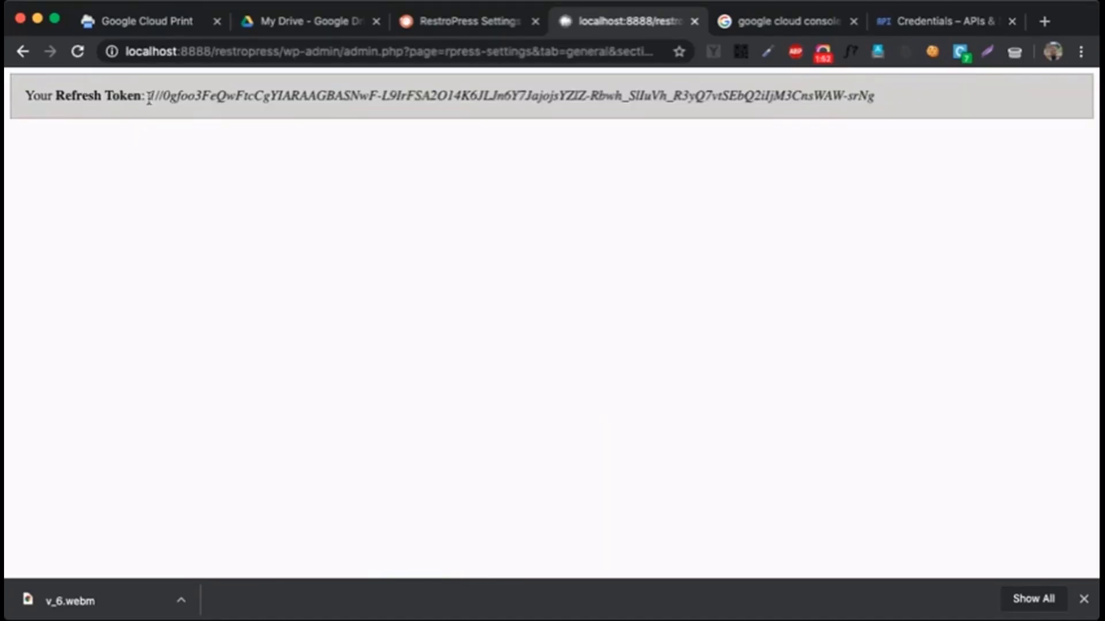
Copy the generated refresh token into RestroPress's Refresh Token field, closing the token page, and save the settings
left_click_drag(149, 97, 882, 101)
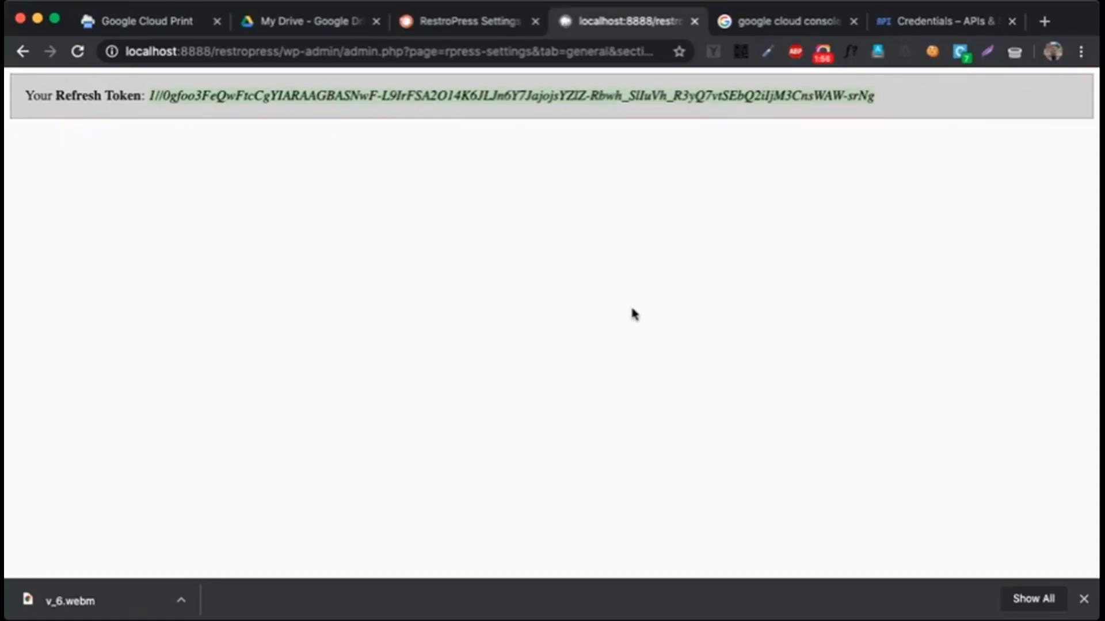
key("super+w")
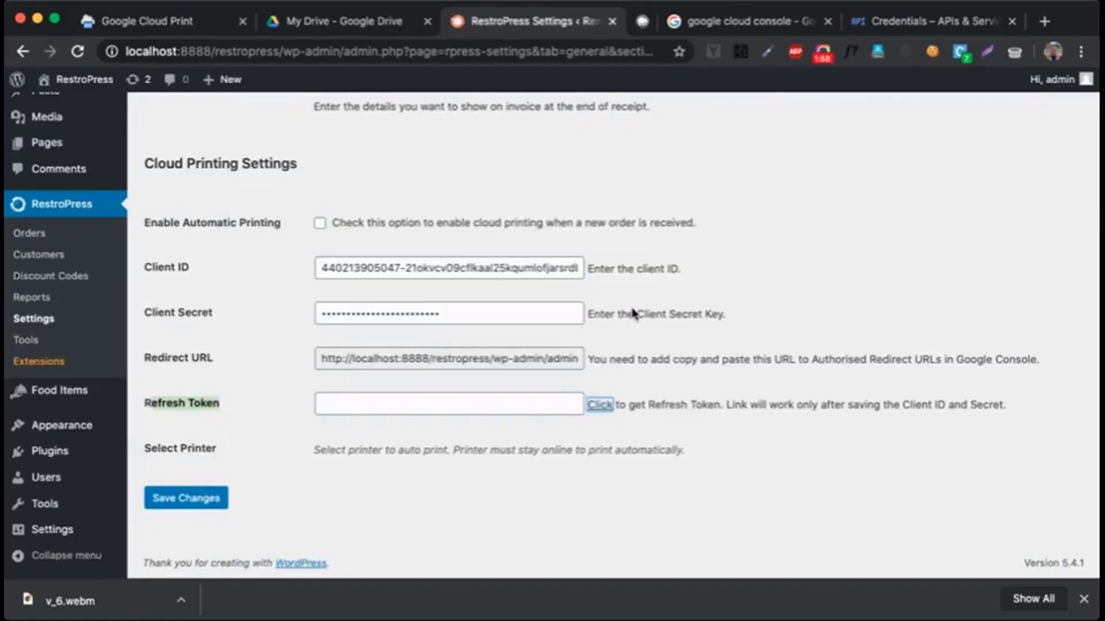
left_click(379, 402)
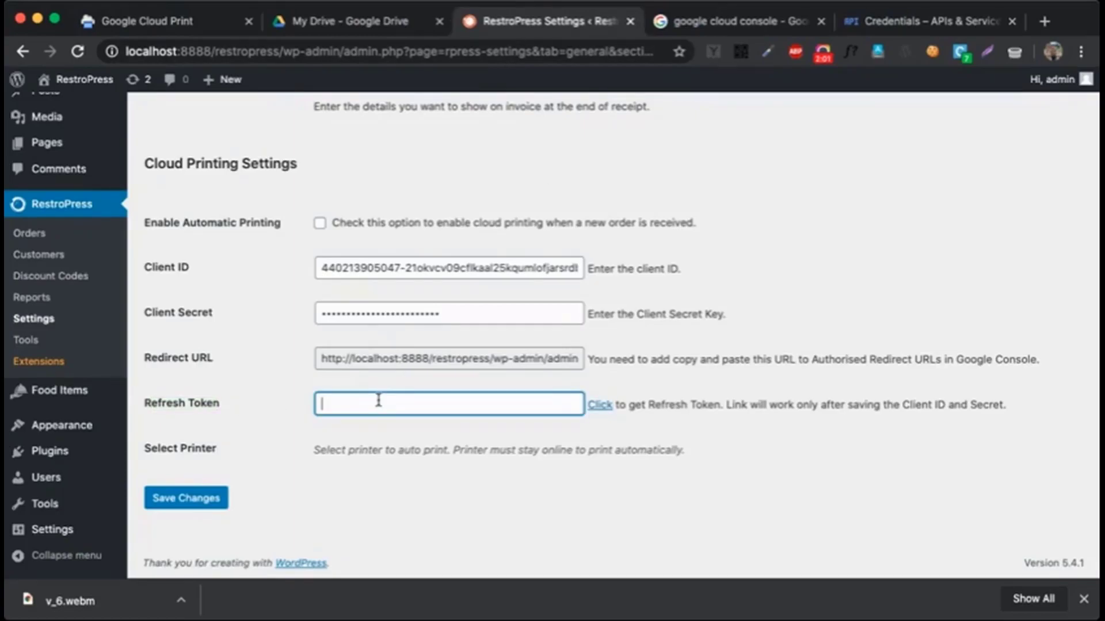
key("super+v")
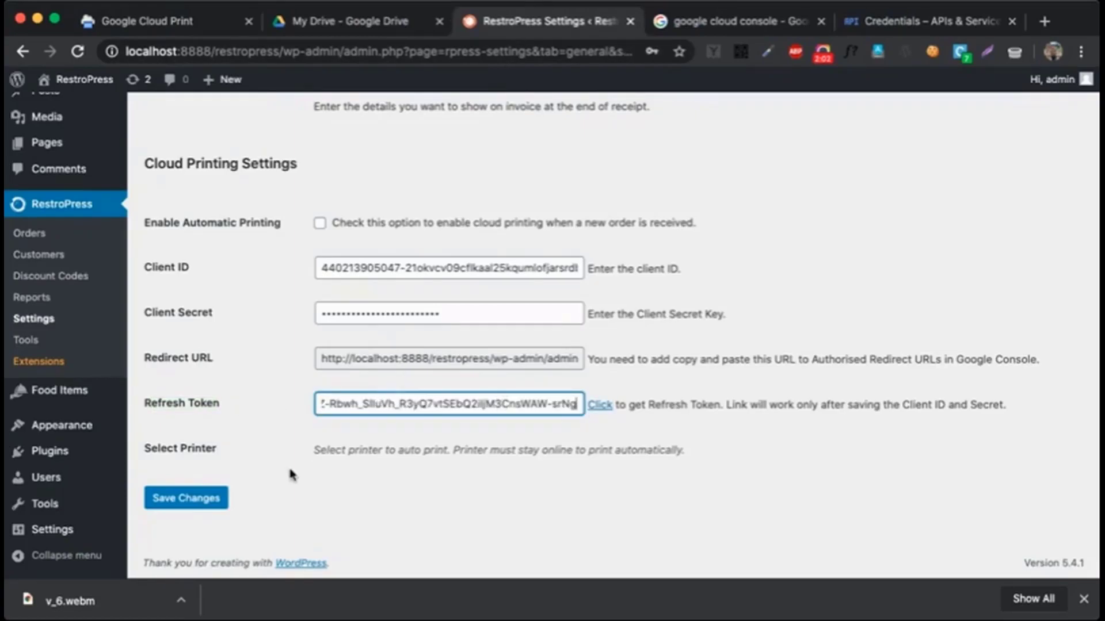
left_click(191, 500)
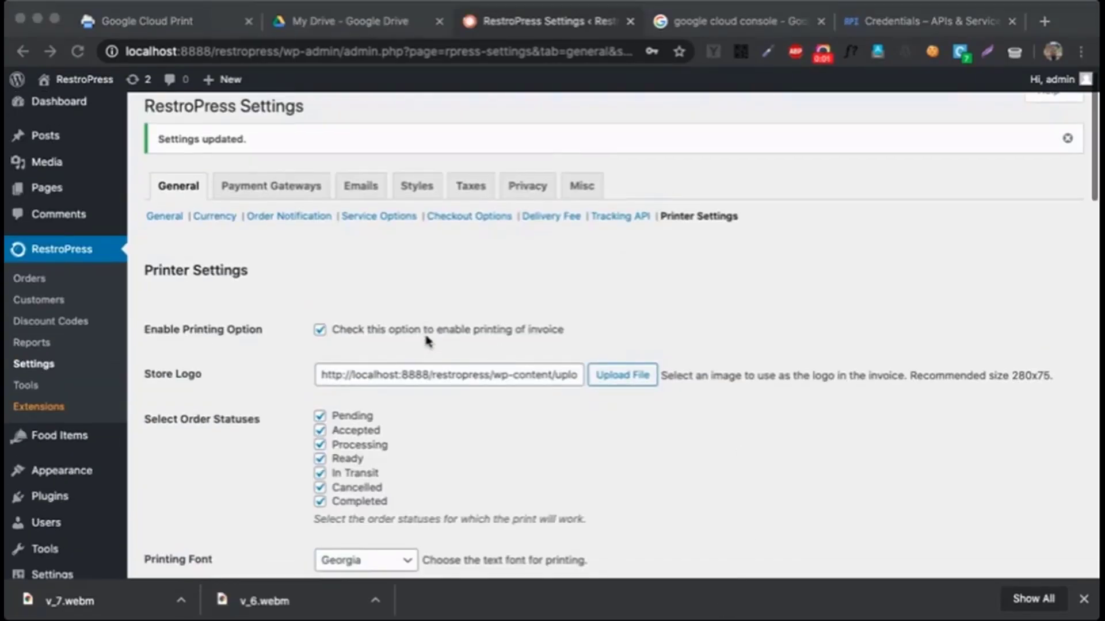
In Cloud Printing Settings, select Save to Google Drive as the auto-print printer and save the changes
scroll(234, 249, "down", 3)
scroll(234, 248, "down", 10)
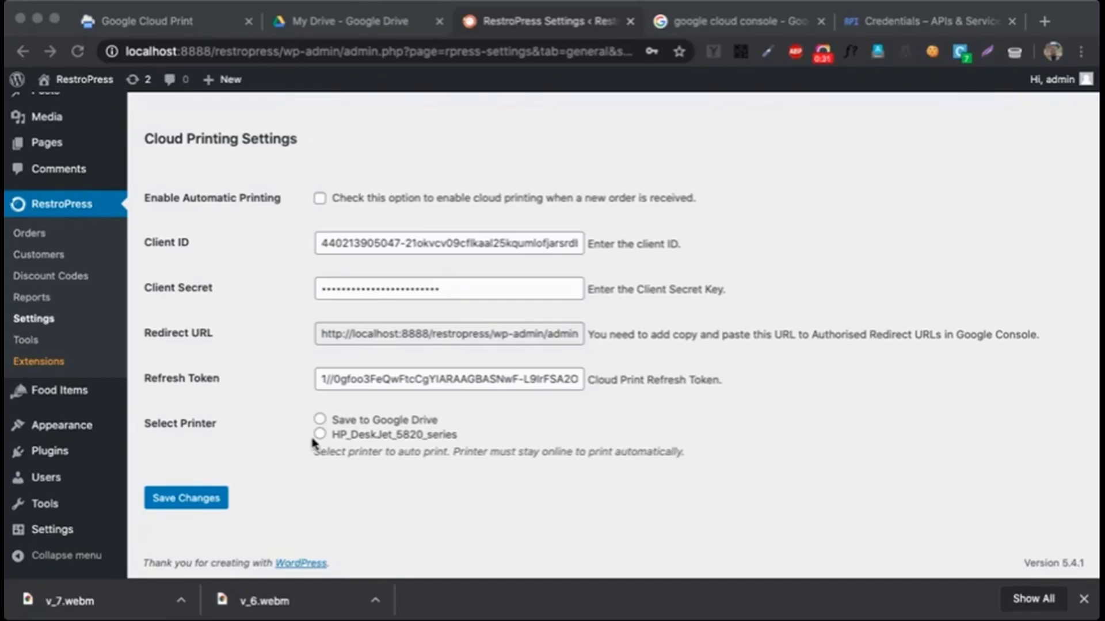
left_click(323, 424)
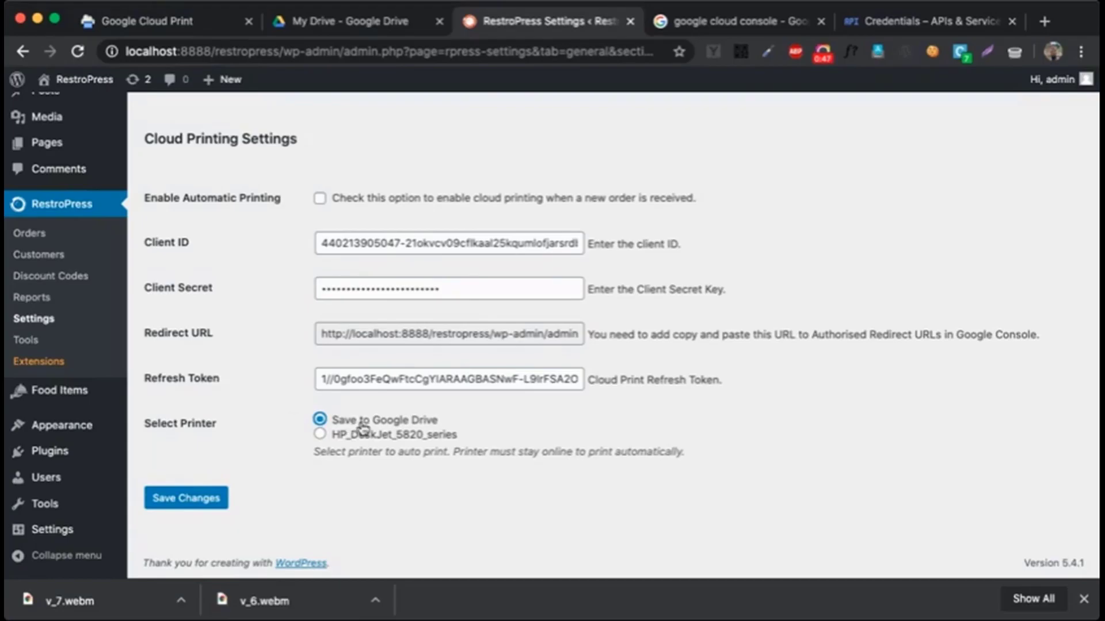
left_click(188, 498)
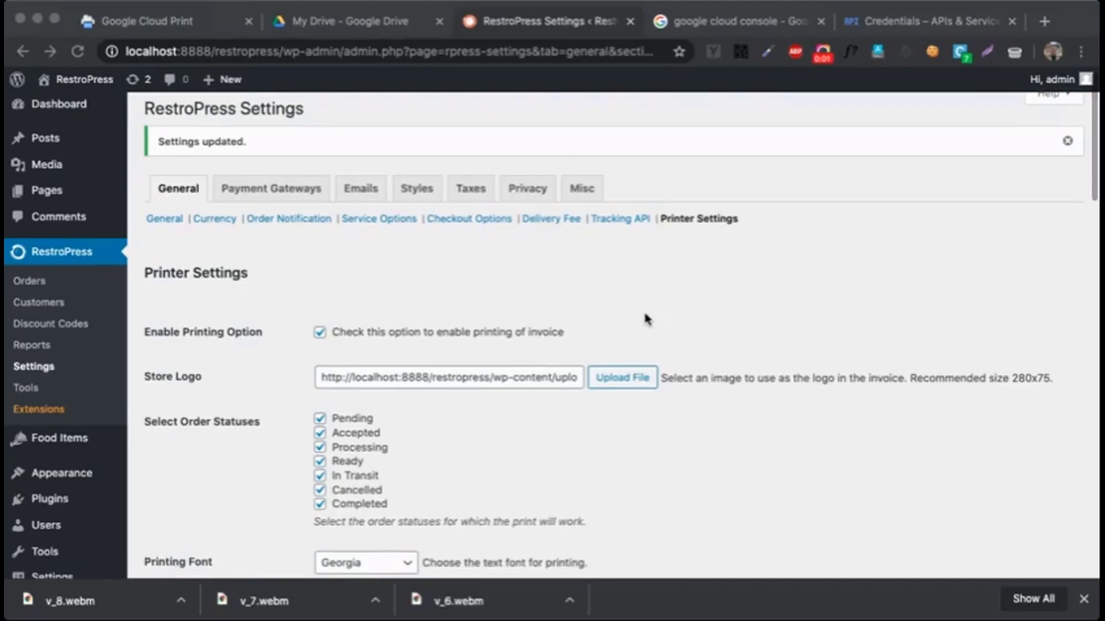
Enable automatic printing for new orders in Cloud Printing Settings and save the changes
scroll(646, 318, "down", 15)
scroll(645, 317, "down", 3)
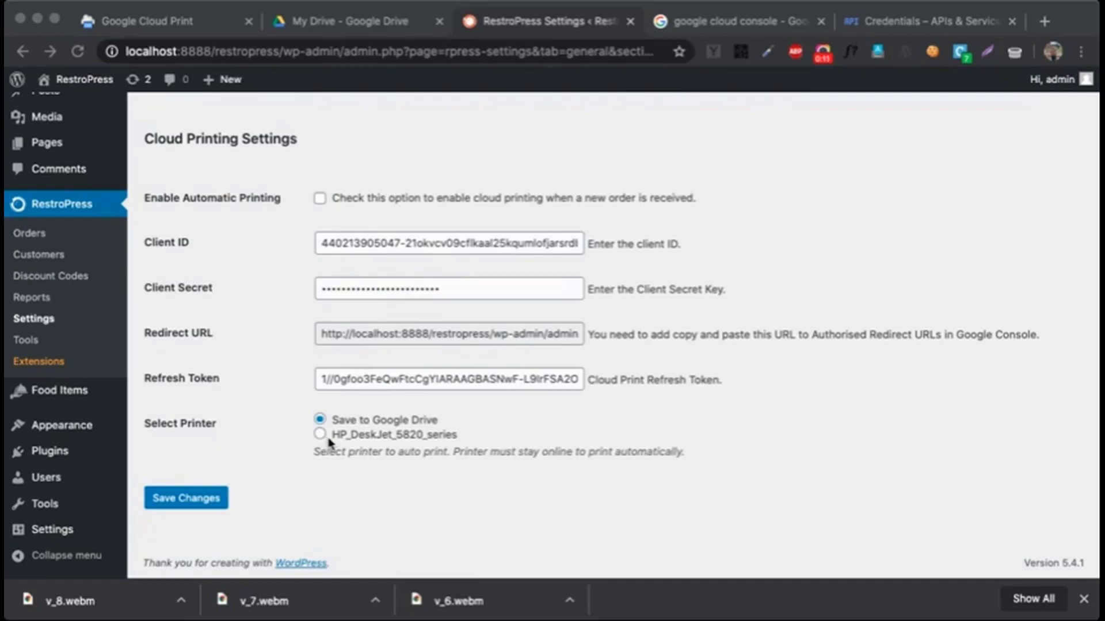
left_click(319, 204)
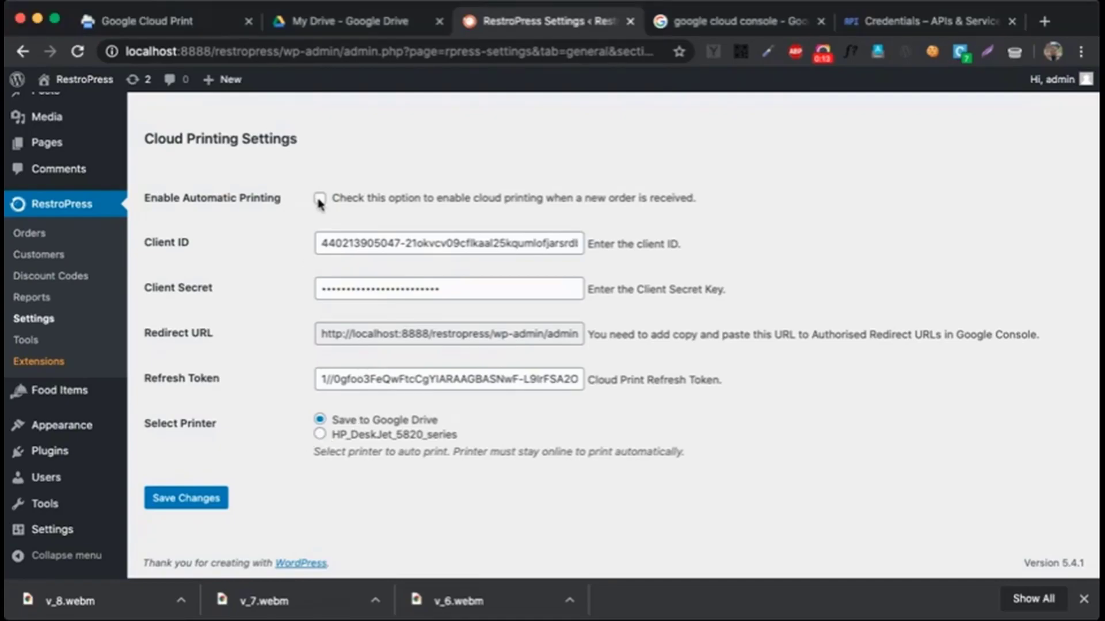
left_click(319, 198)
left_click(198, 502)
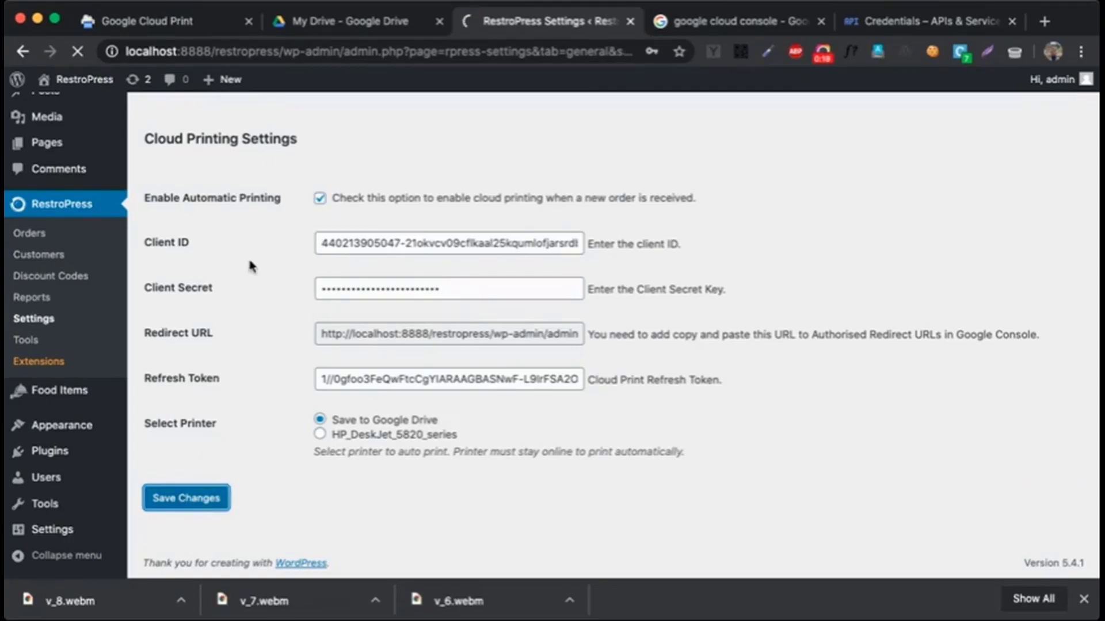
Check the printers registered in Google Cloud Print and switch to My Drive in Google Drive
left_click(153, 20)
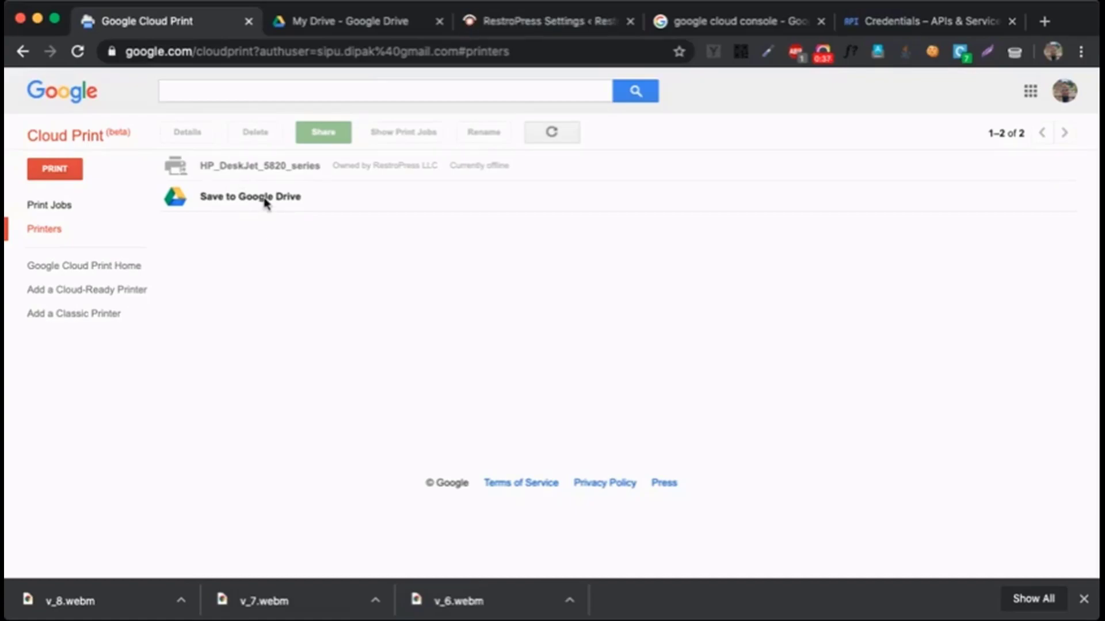
left_click(308, 28)
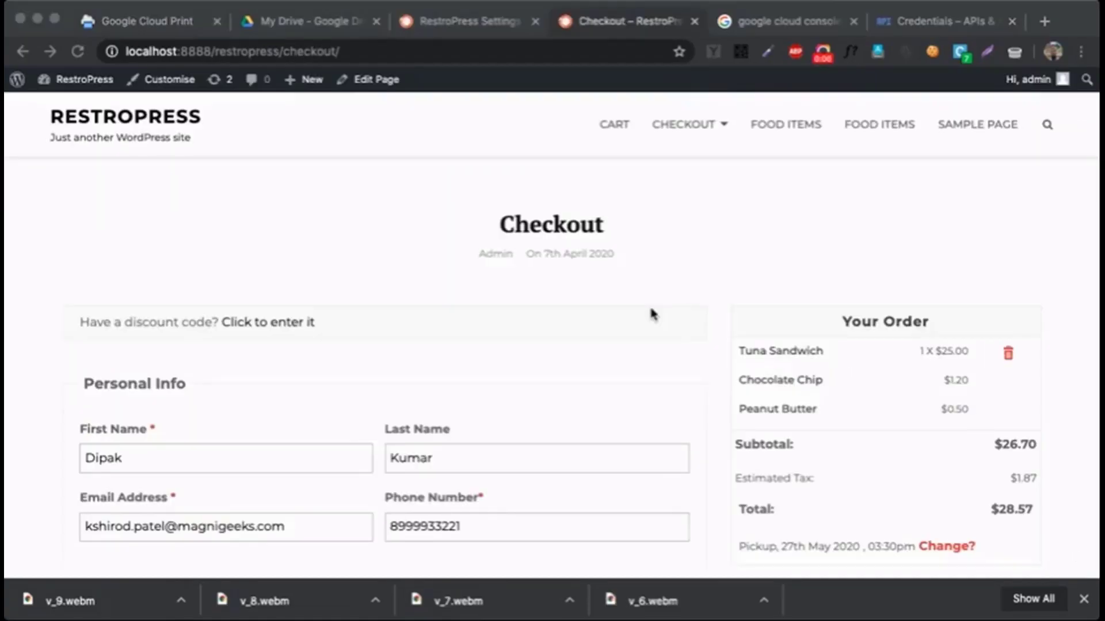
Review the Tuna Sandwich pickup order on the RestroPress checkout page and check the files currently in My Drive
scroll(651, 314, "down", 3)
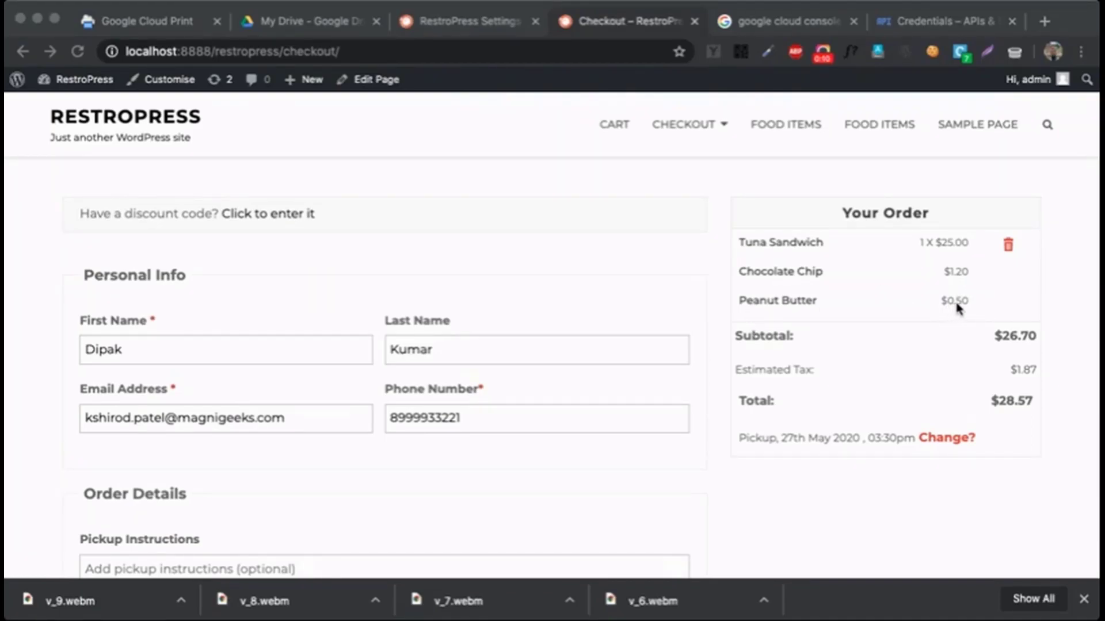
scroll(910, 308, "down", 1)
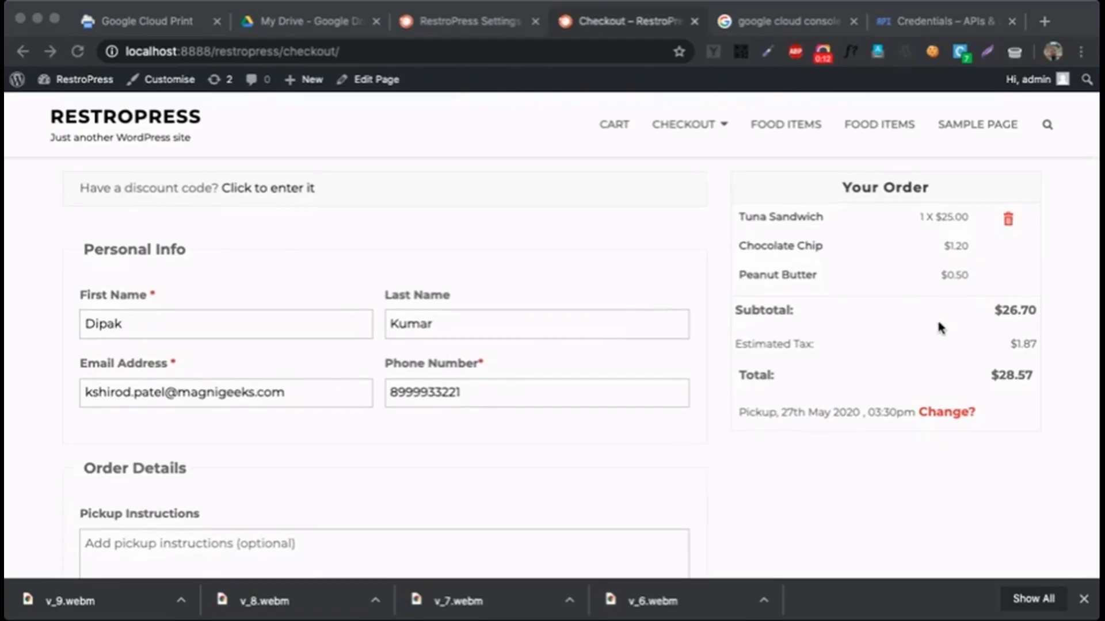
scroll(954, 384, "down", 4)
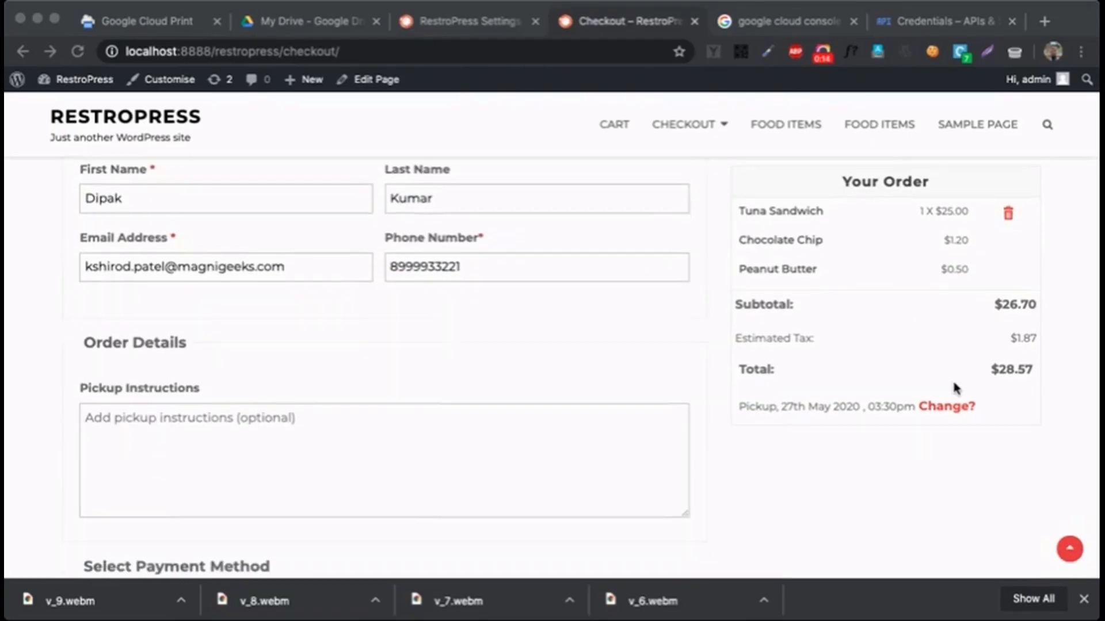
left_click(322, 21)
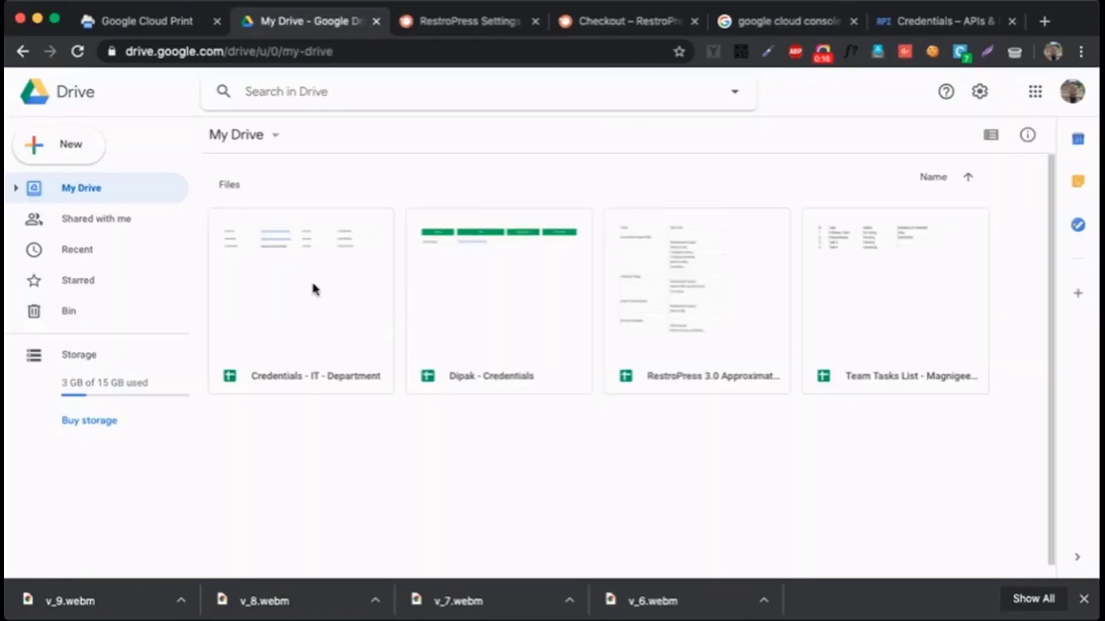
Return to the RestroPress checkout, place the Tuna Sandwich pickup order with cash payment, and view its order confirmation
left_click(585, 25)
scroll(588, 226, "down", 10)
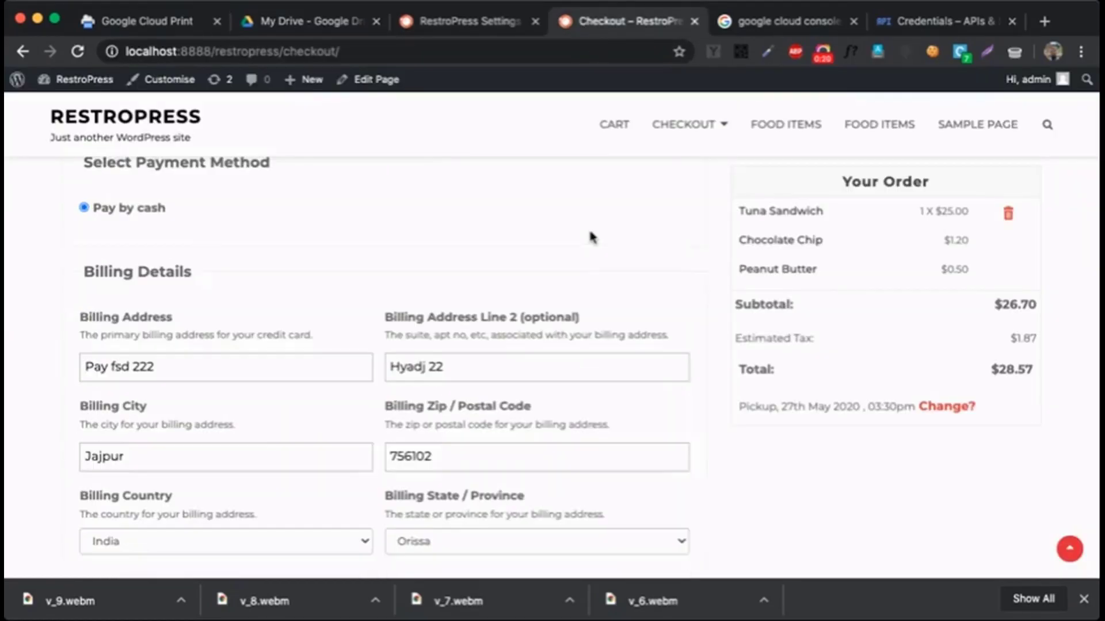
scroll(588, 227, "down", 2)
left_click(161, 373)
scroll(459, 301, "down", 1)
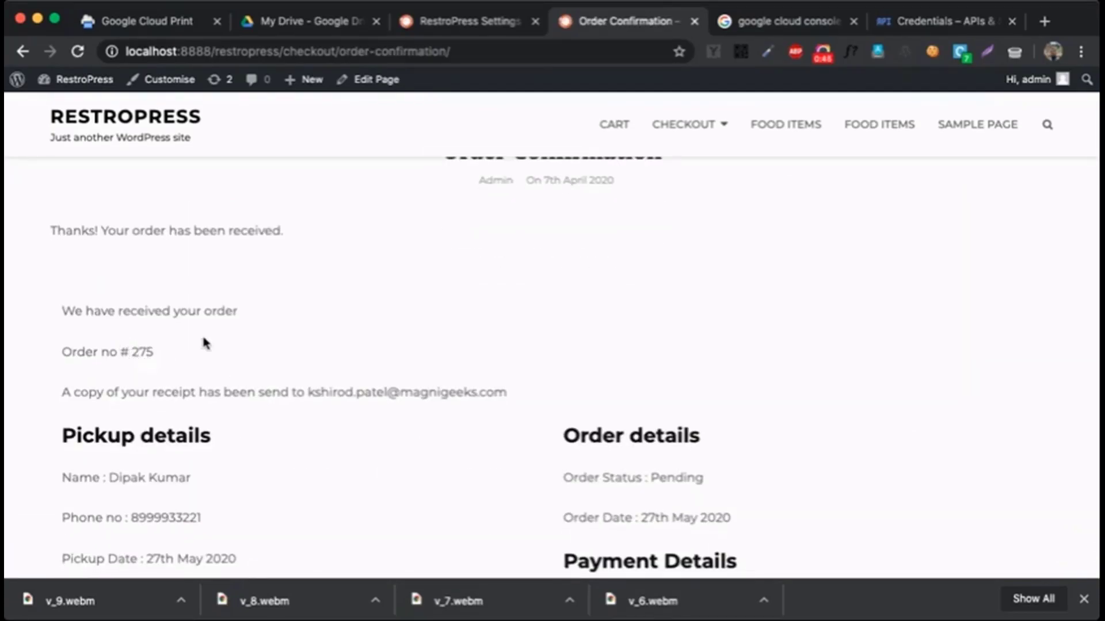
Switch to Google Drive, open receipt_275.pdf, and examine the order details on the printed receipt
left_click(285, 21)
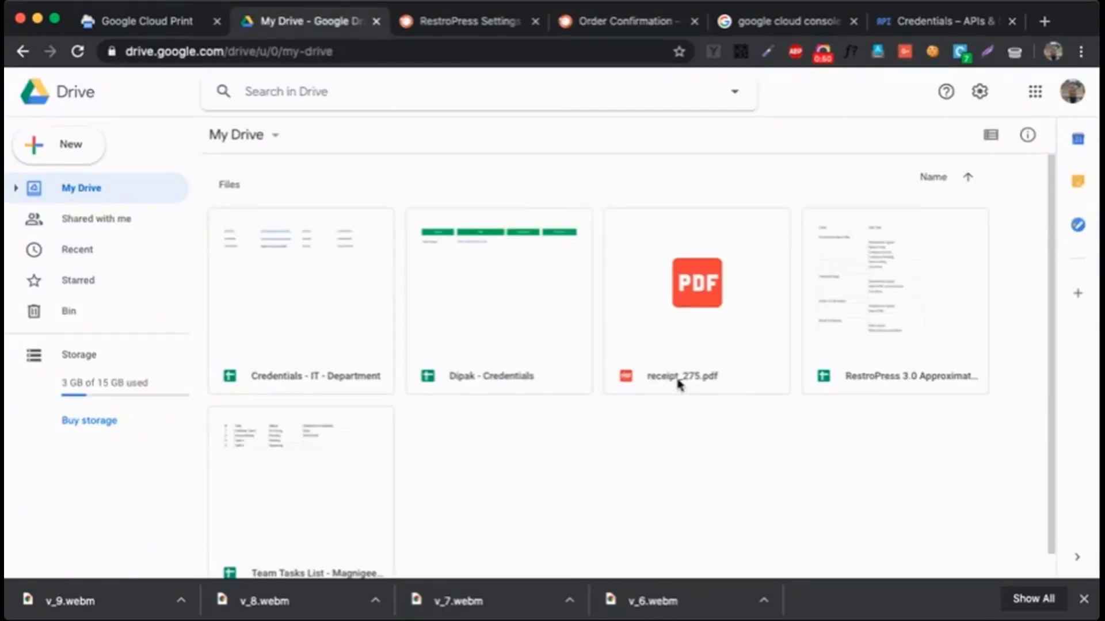
double_click(697, 309)
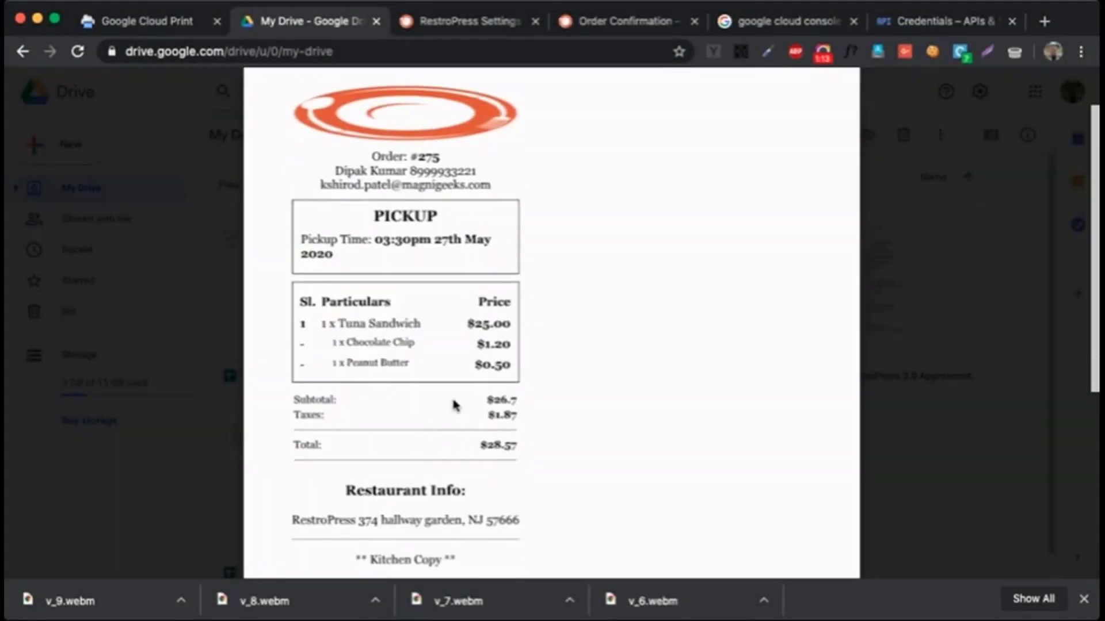
scroll(453, 405, "down", 1)
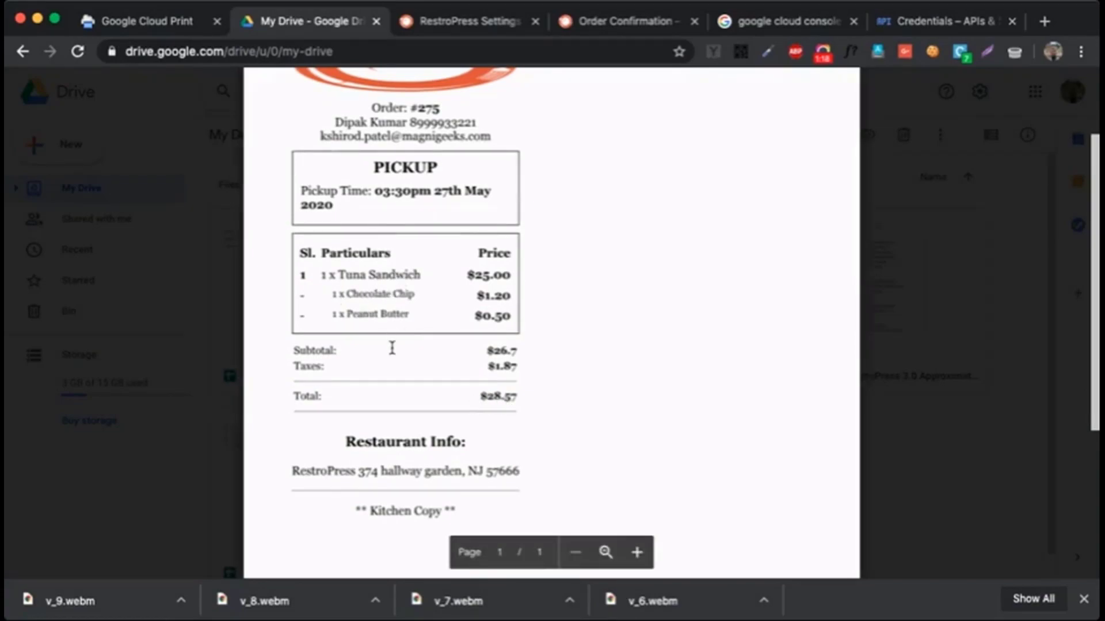
scroll(392, 348, "down", 2)
scroll(392, 347, "up", 4)
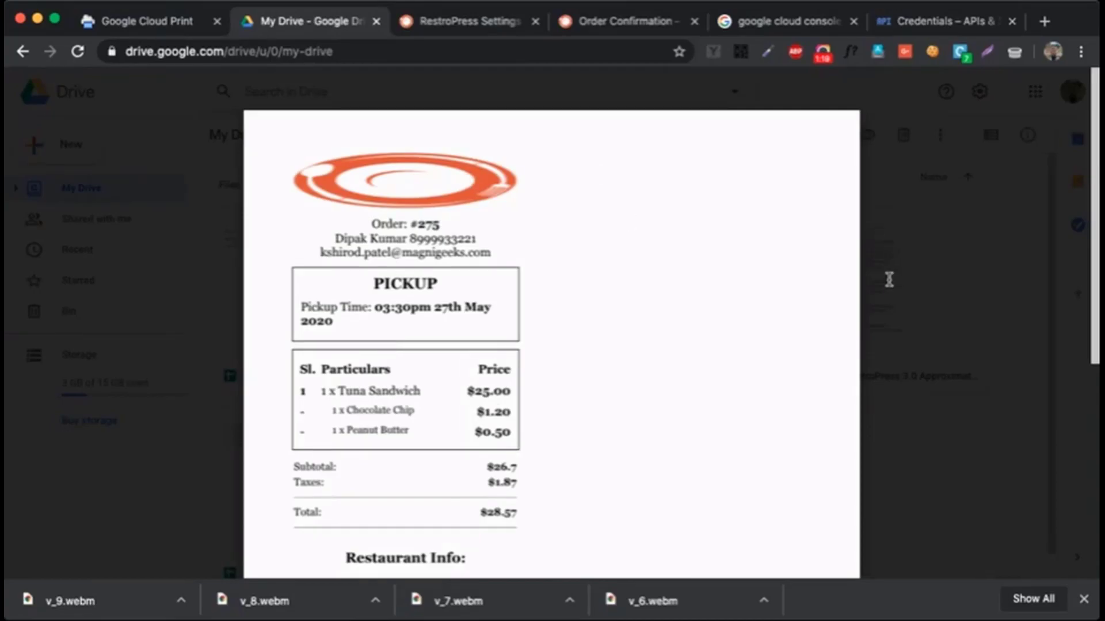
Revisit RestroPress's Cloud Printing Settings and compare the selected printer with the receipt saved in Google Drive
left_click(437, 22)
scroll(434, 207, "down", 10)
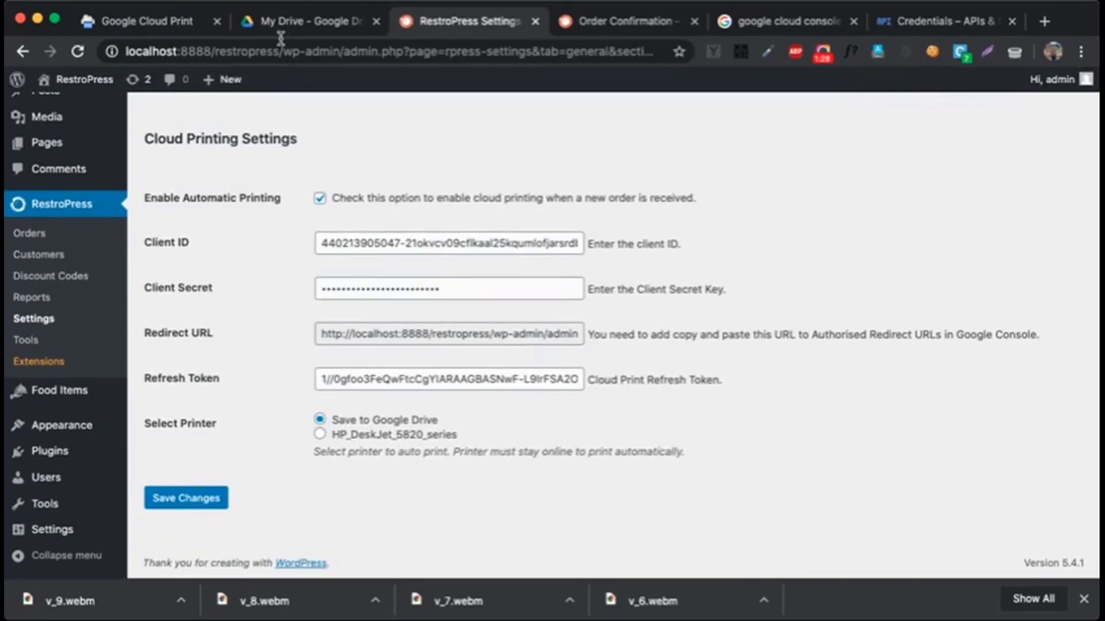
left_click(299, 27)
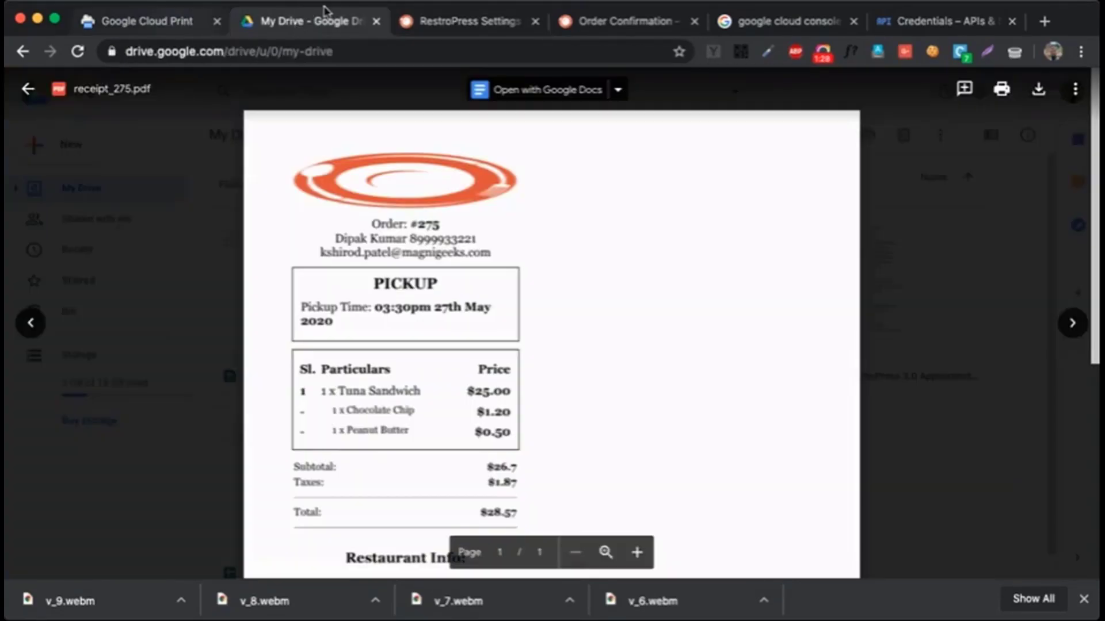
left_click(420, 28)
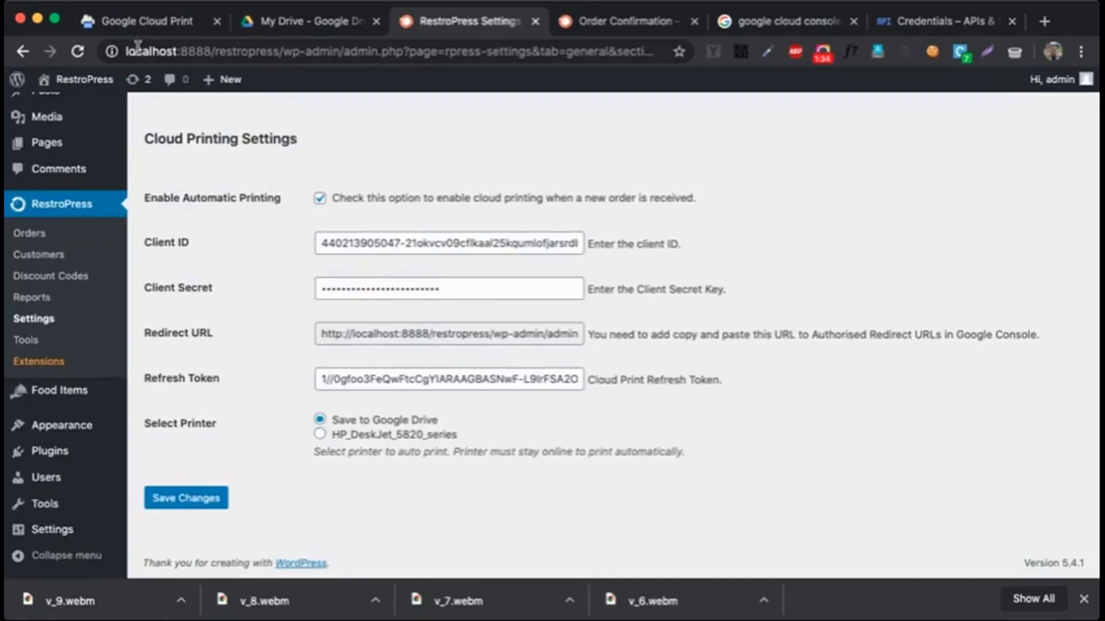
Switch to Google Cloud Print and view the list of print jobs
left_click(138, 23)
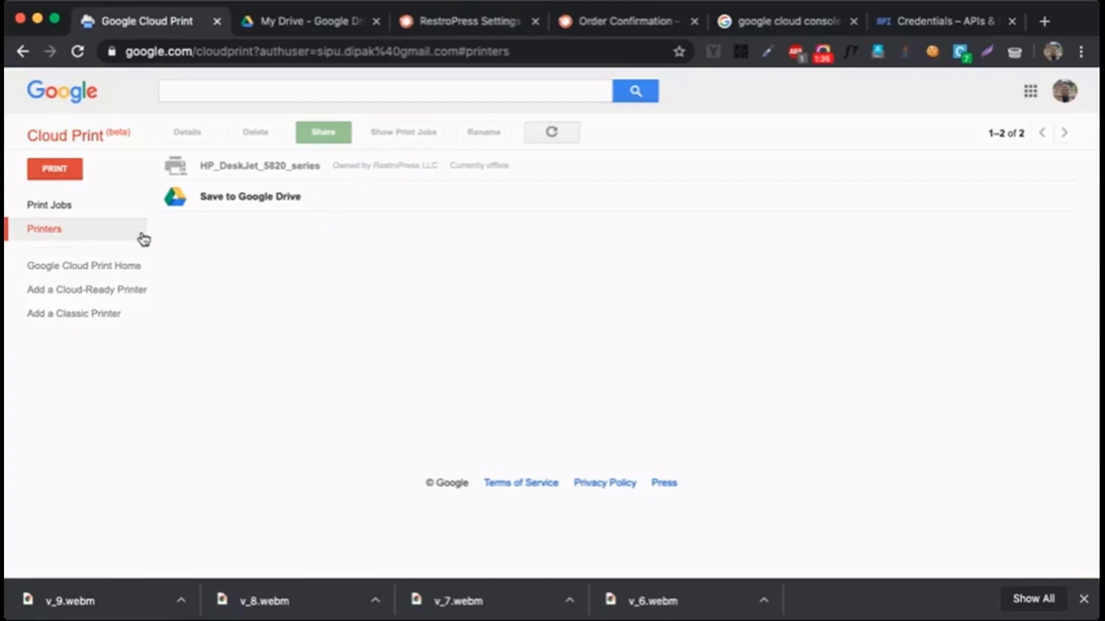
left_click(63, 212)
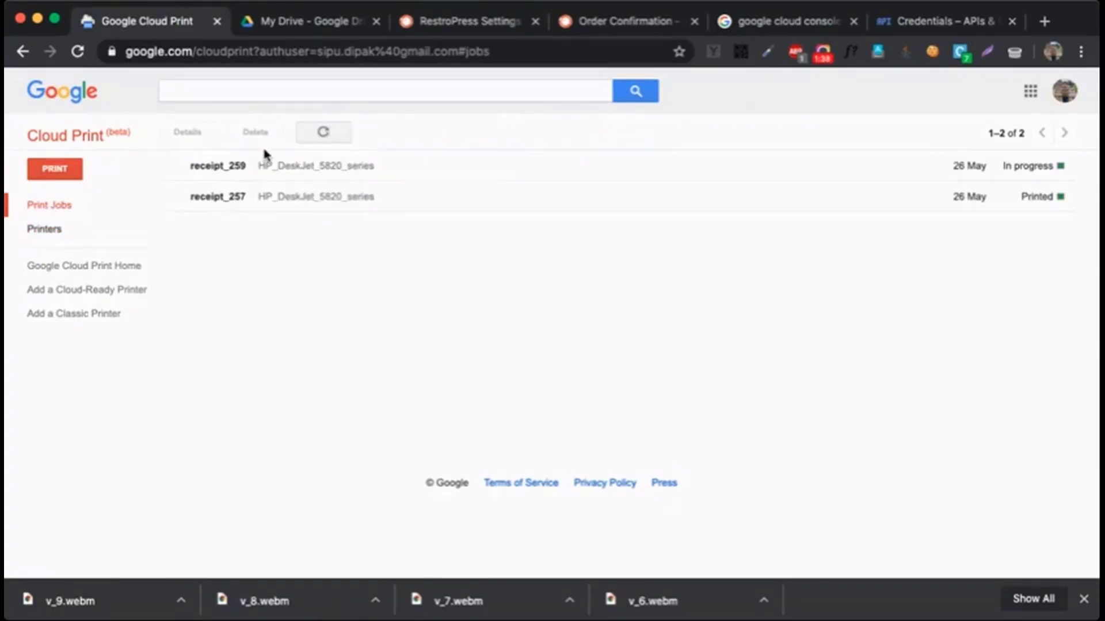